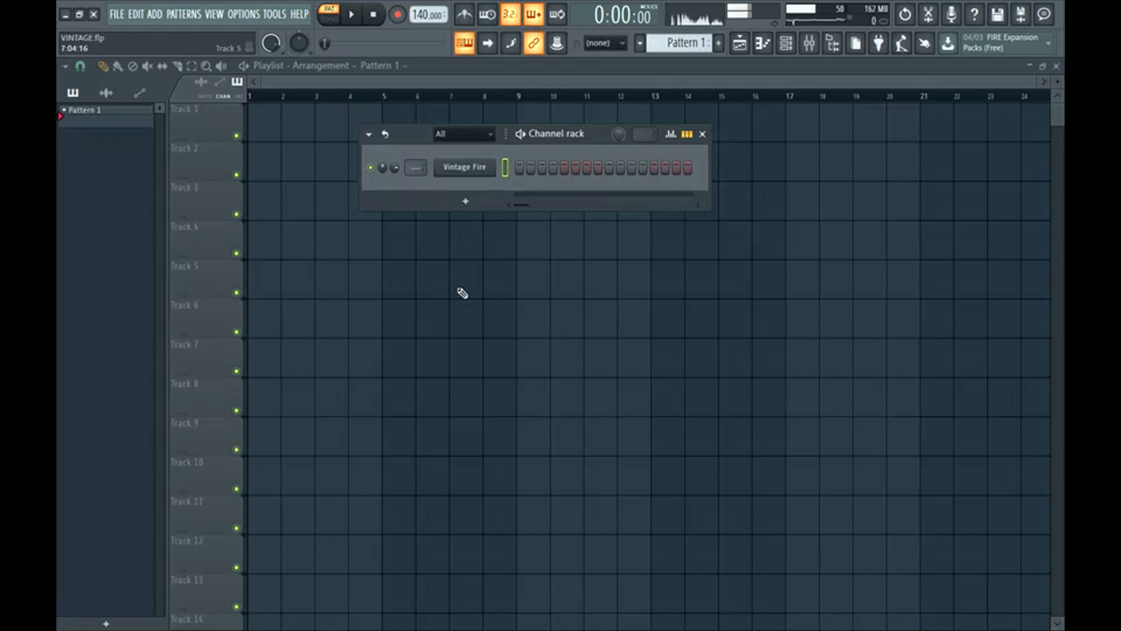
Step: Open the Vintage Fire instrument from the channel rack, move its window higher and play a test note
left_click(465, 167)
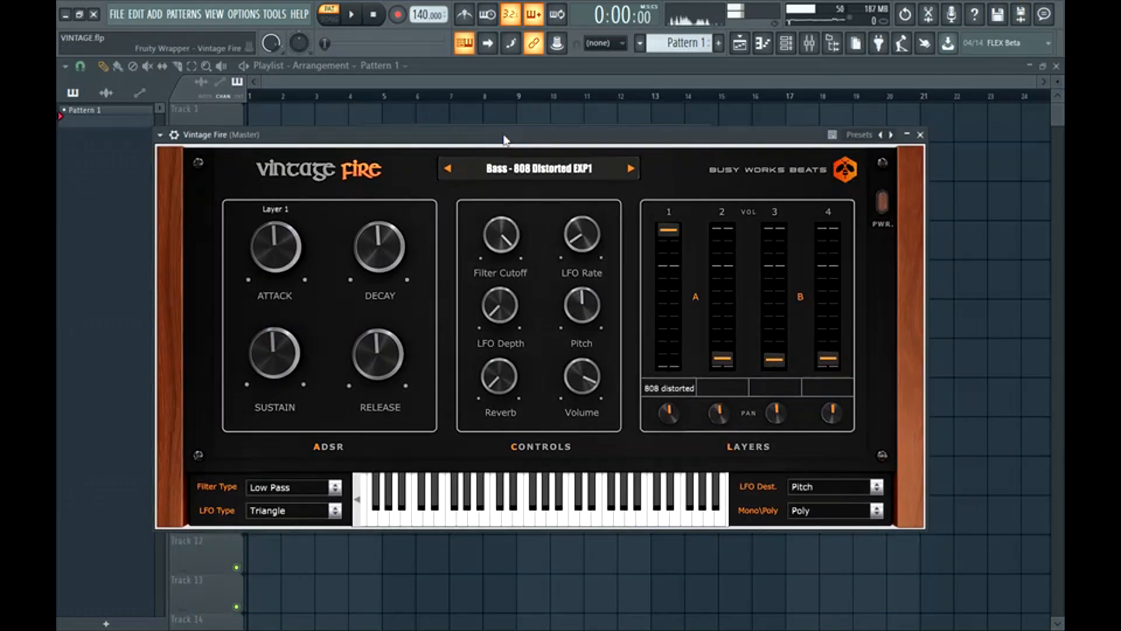
left_click_drag(505, 140, 477, 110)
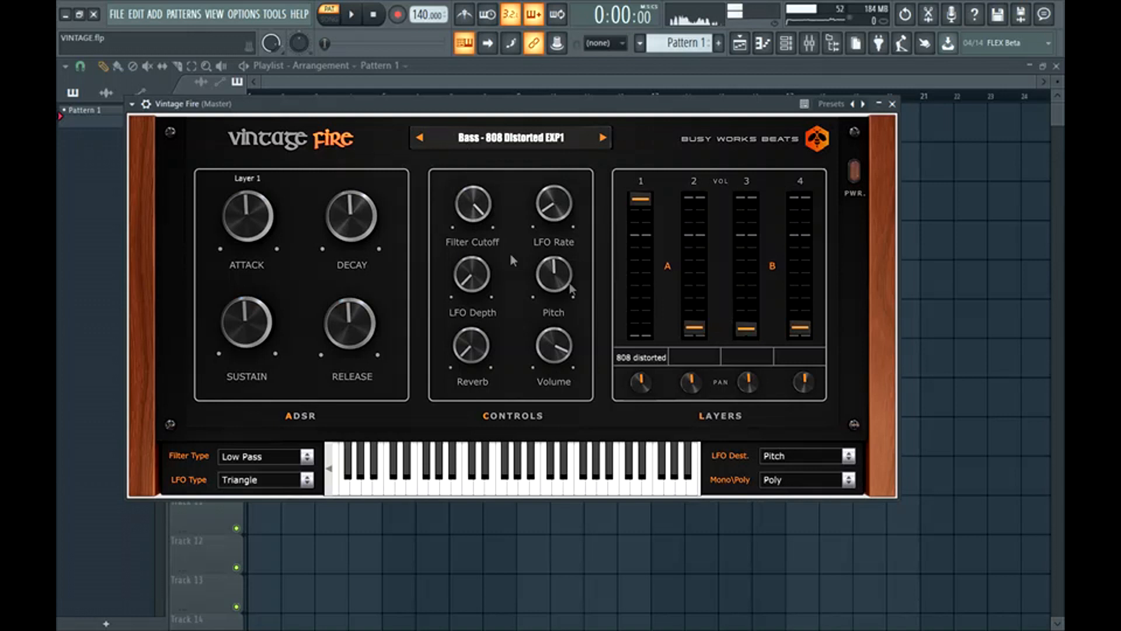
left_click_drag(380, 104, 401, 67)
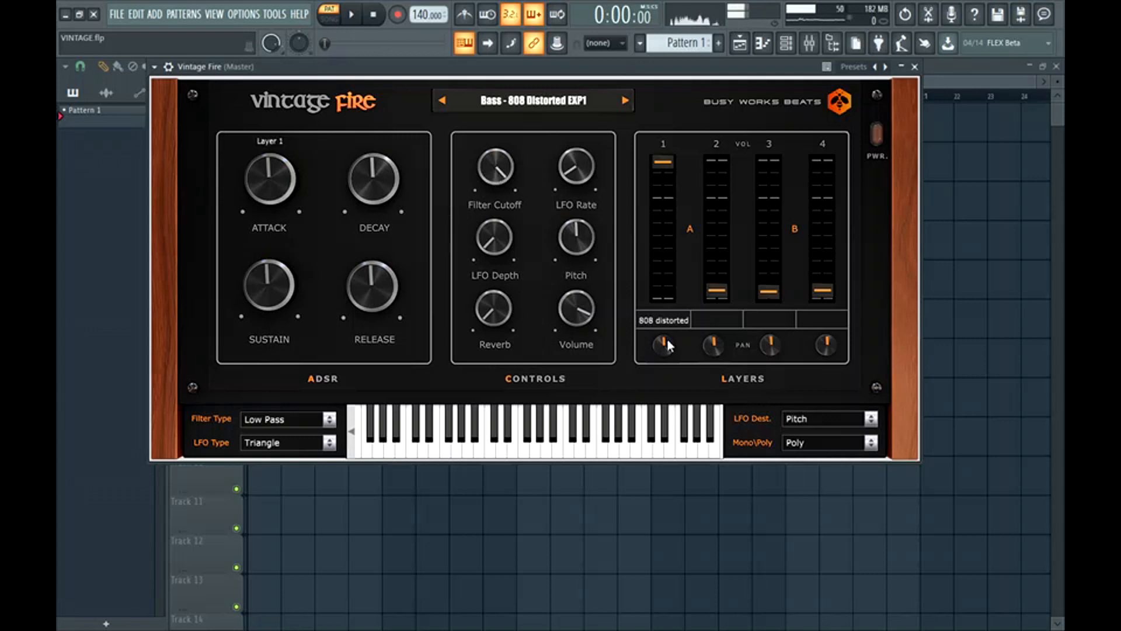
mouse_move(711, 284)
left_mouse_down()
mouse_move(712, 200)
mouse_move(712, 290)
left_mouse_up()
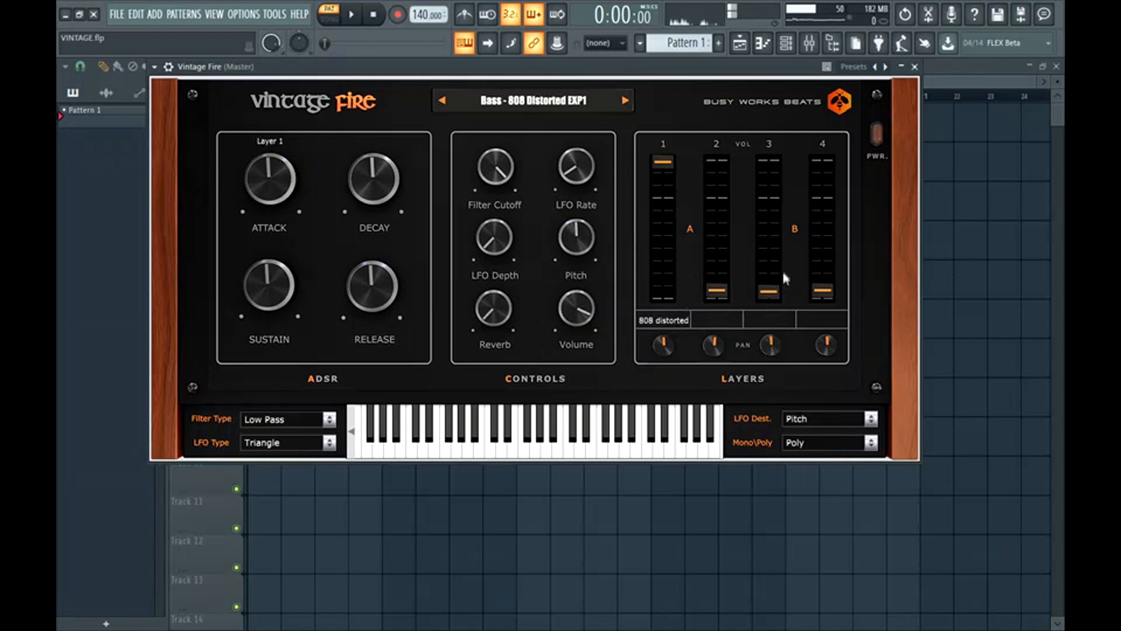
left_click_drag(713, 281, 721, 374)
left_click(546, 445)
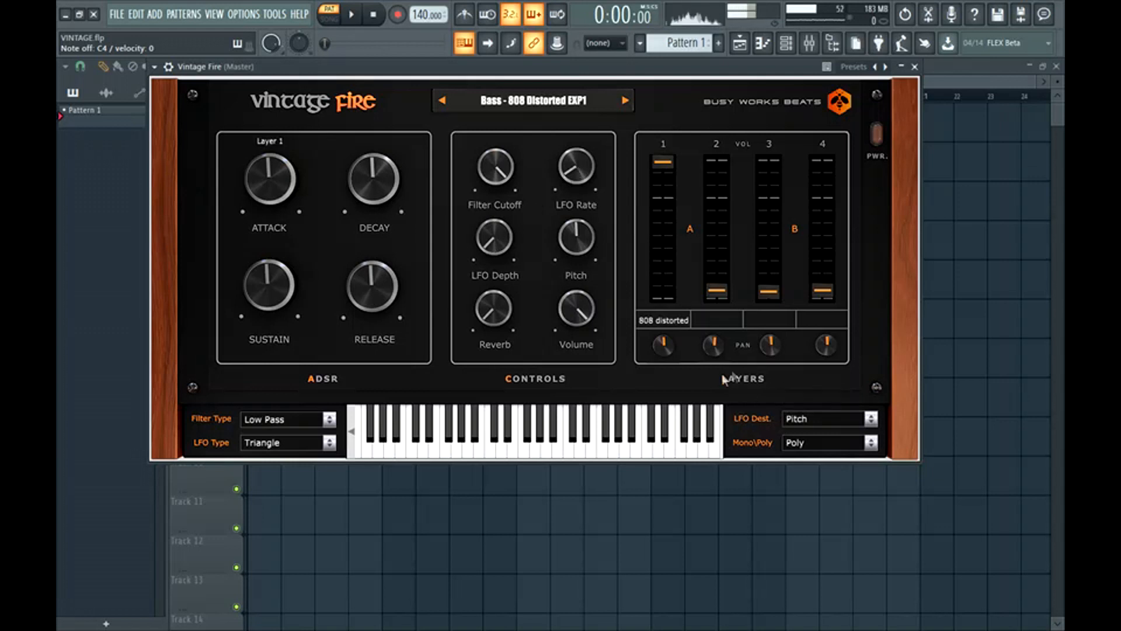
Step: Set the LFO destination to Pan and keep the LFO type on Triangle
left_click(786, 419)
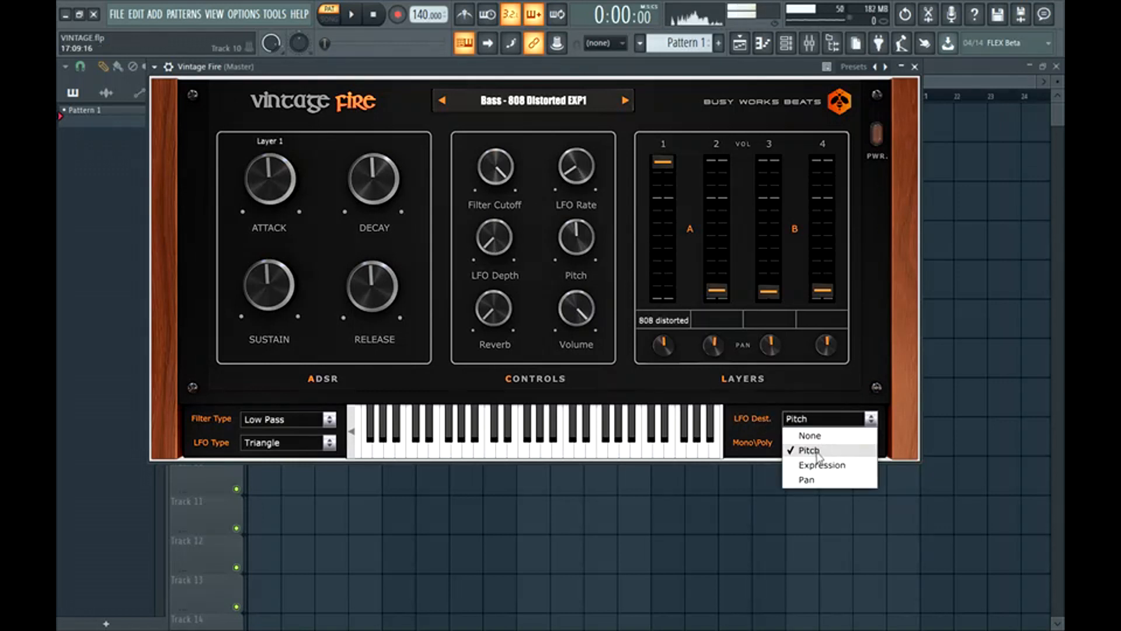
left_click(807, 479)
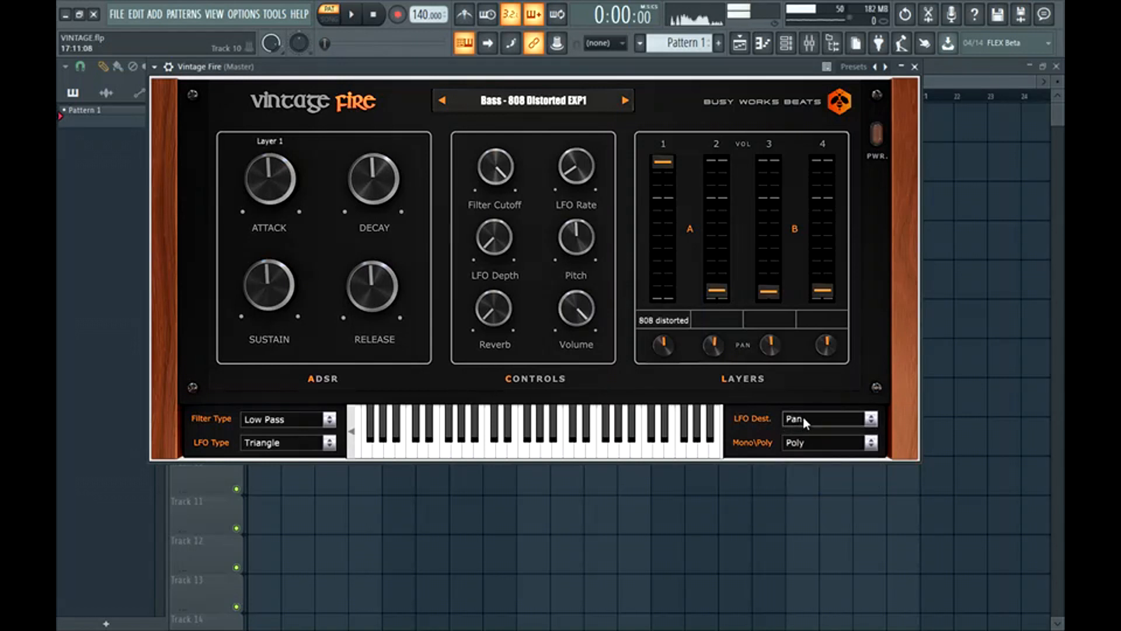
left_click(289, 444)
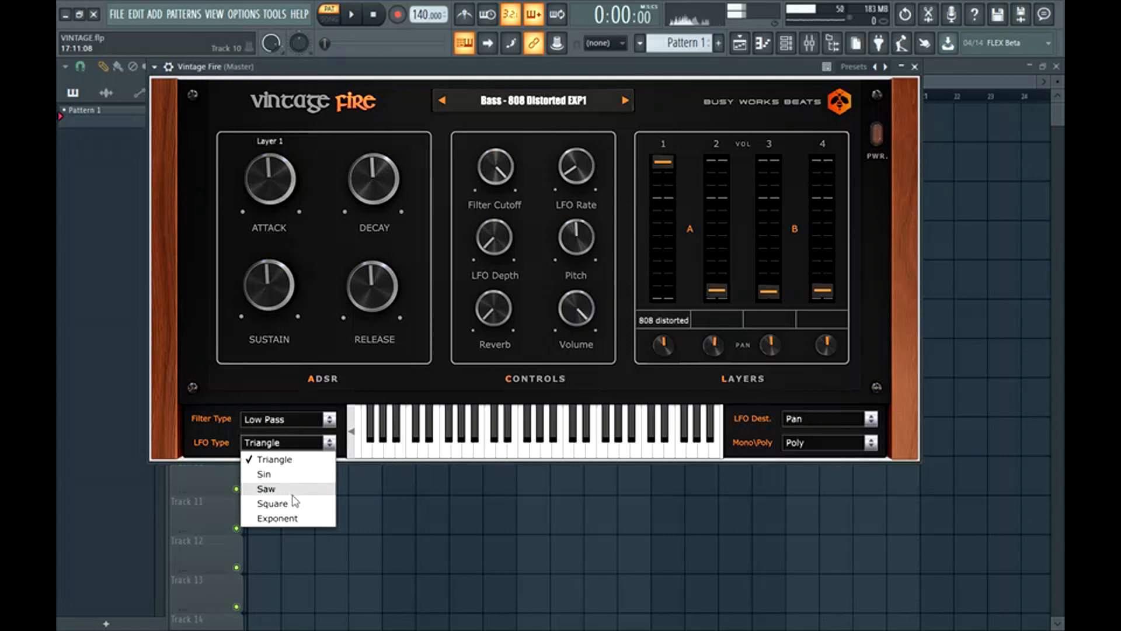
left_click(283, 461)
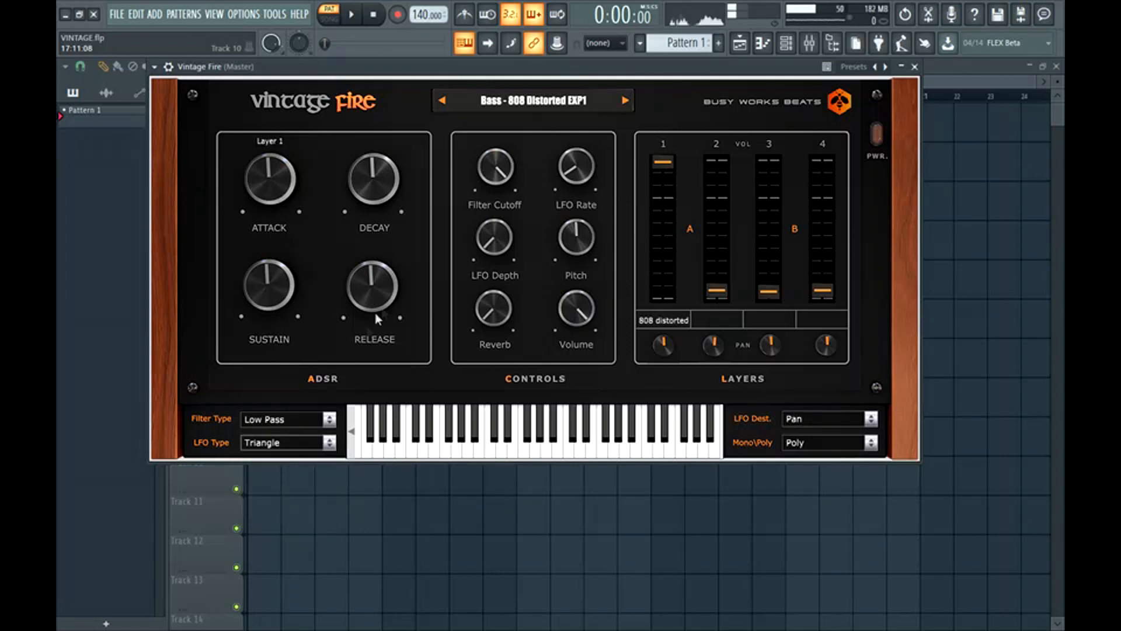
left_click_drag(499, 252, 490, 360)
Step: Change the filter type to High Pass and check the available Mono/Poly modes
left_click(314, 420)
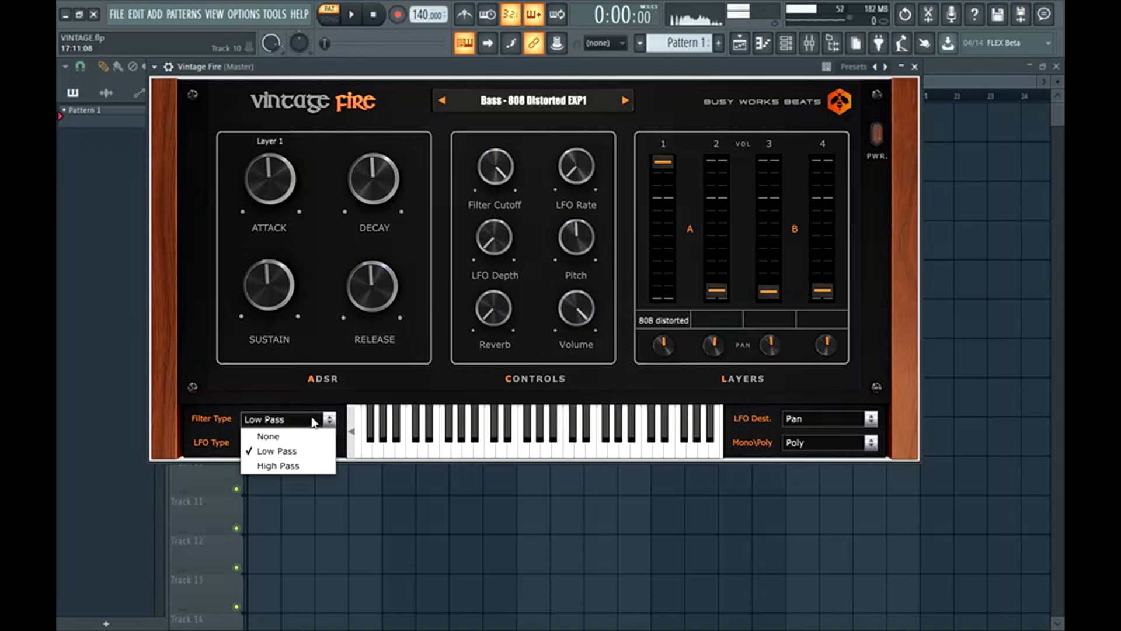
left_click(282, 464)
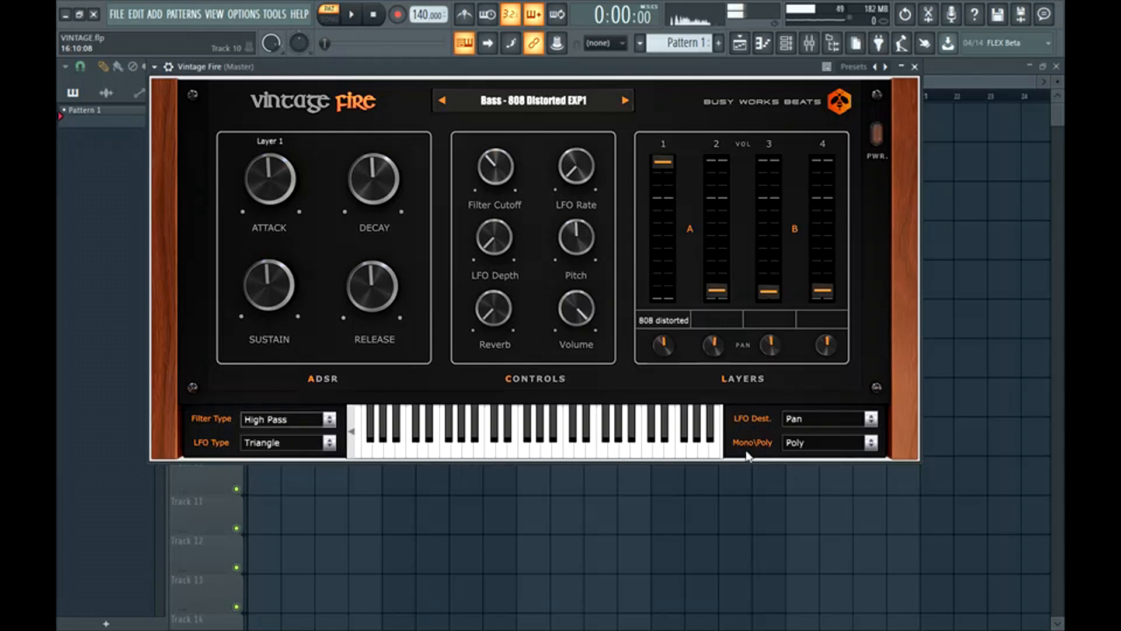
left_click(793, 442)
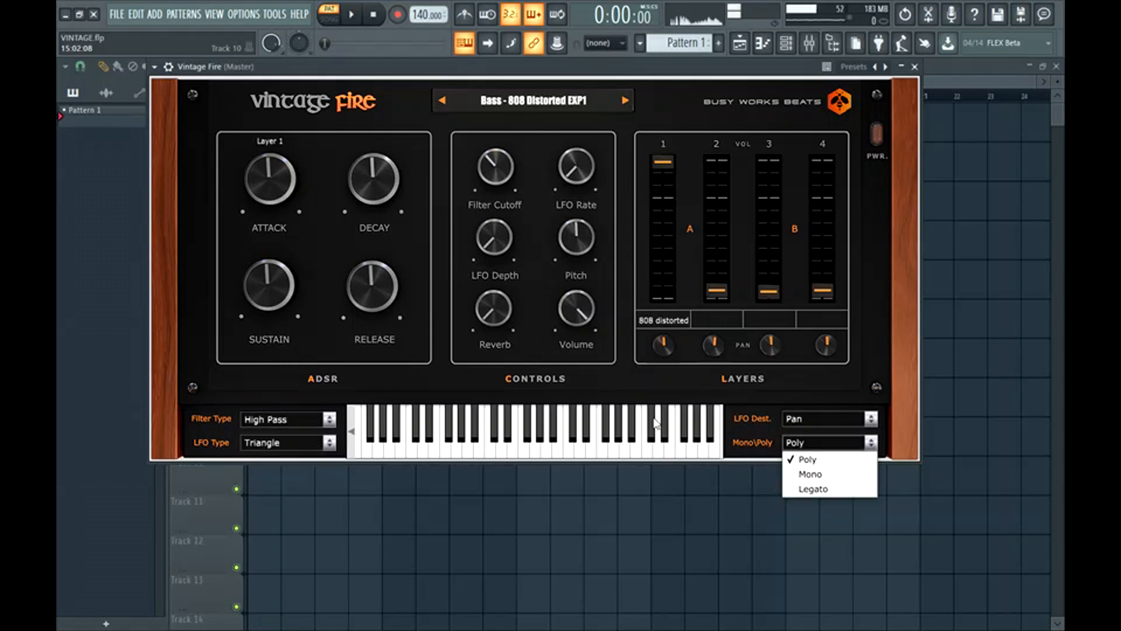
left_click(659, 386)
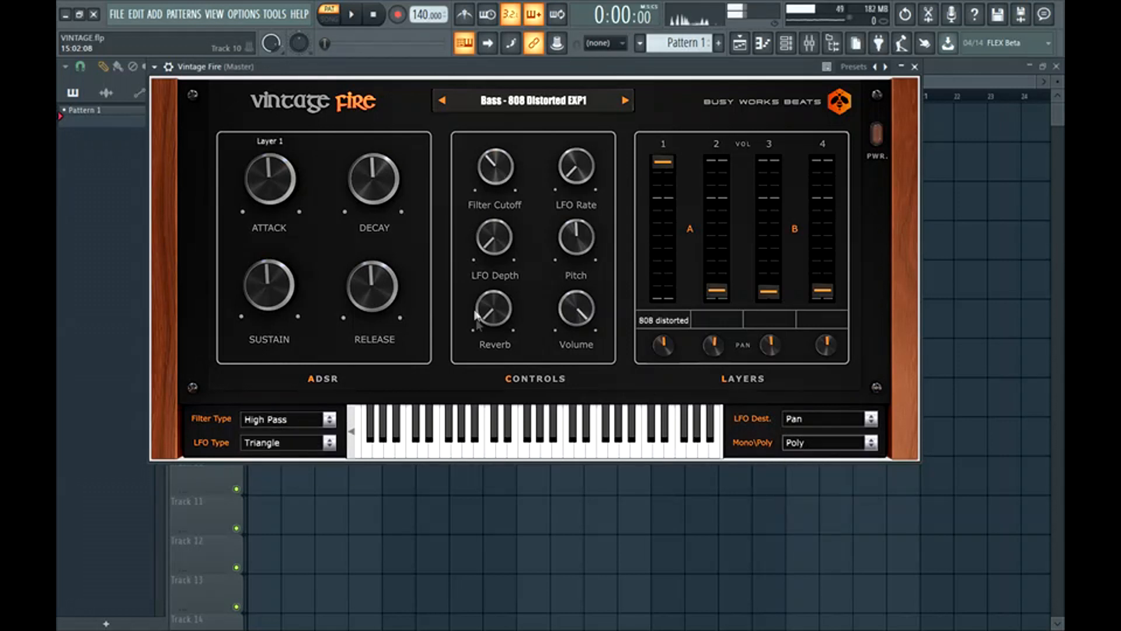
Step: Browse the Vintage Fire instrument list through its bass, bell, brass, guitar, layered, lead, pad and pluck presets
left_click(552, 109)
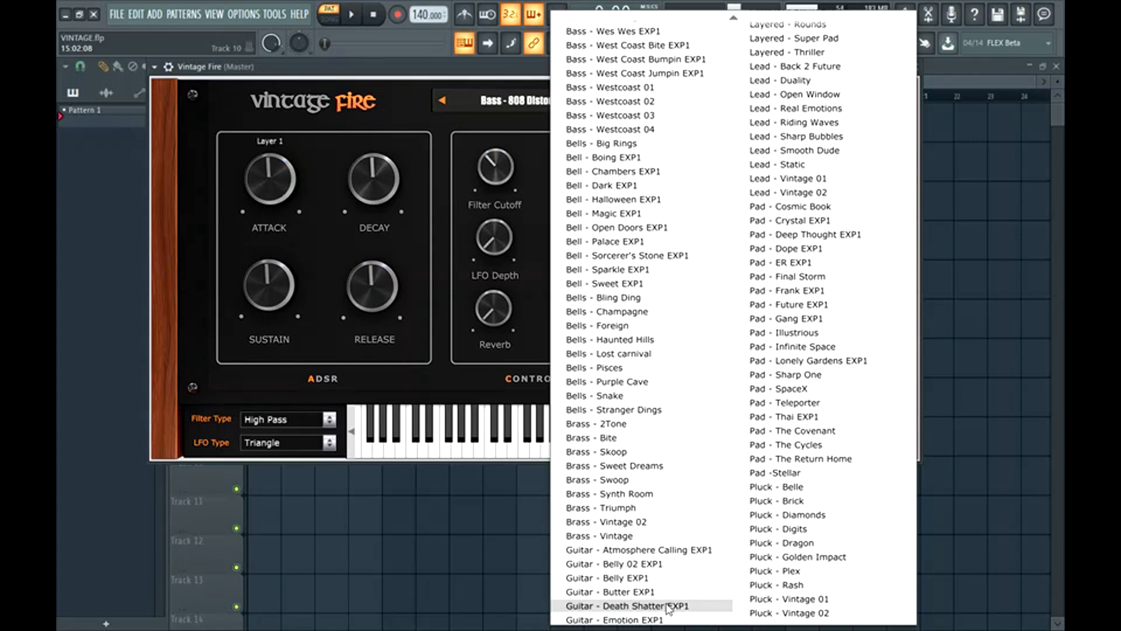
scroll(677, 607, "up", 4)
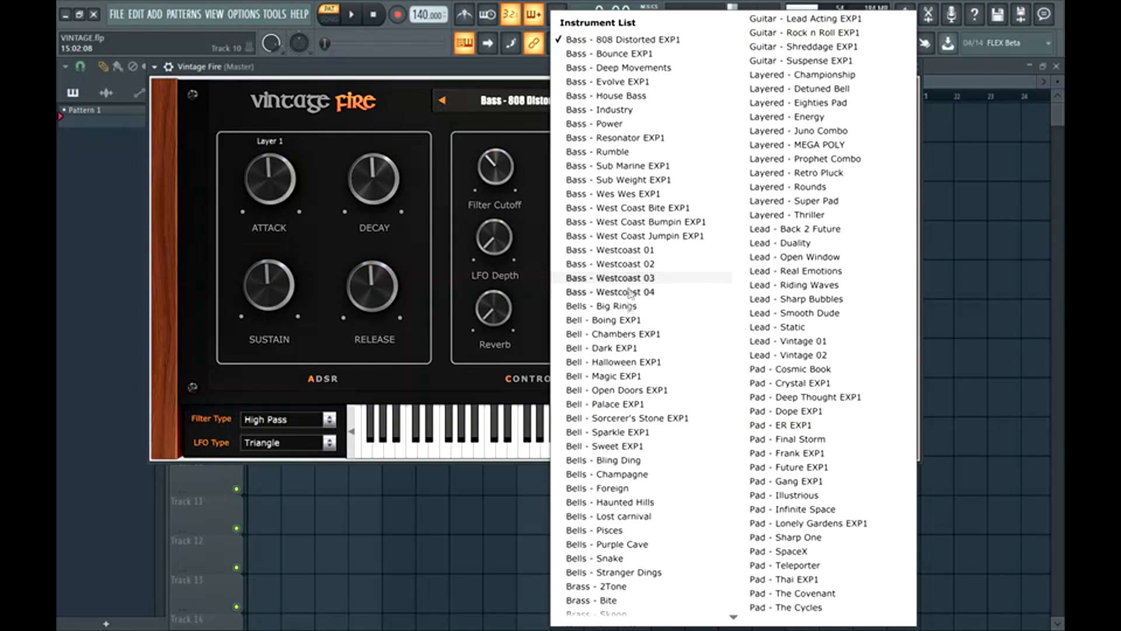
scroll(683, 607, "down", 4)
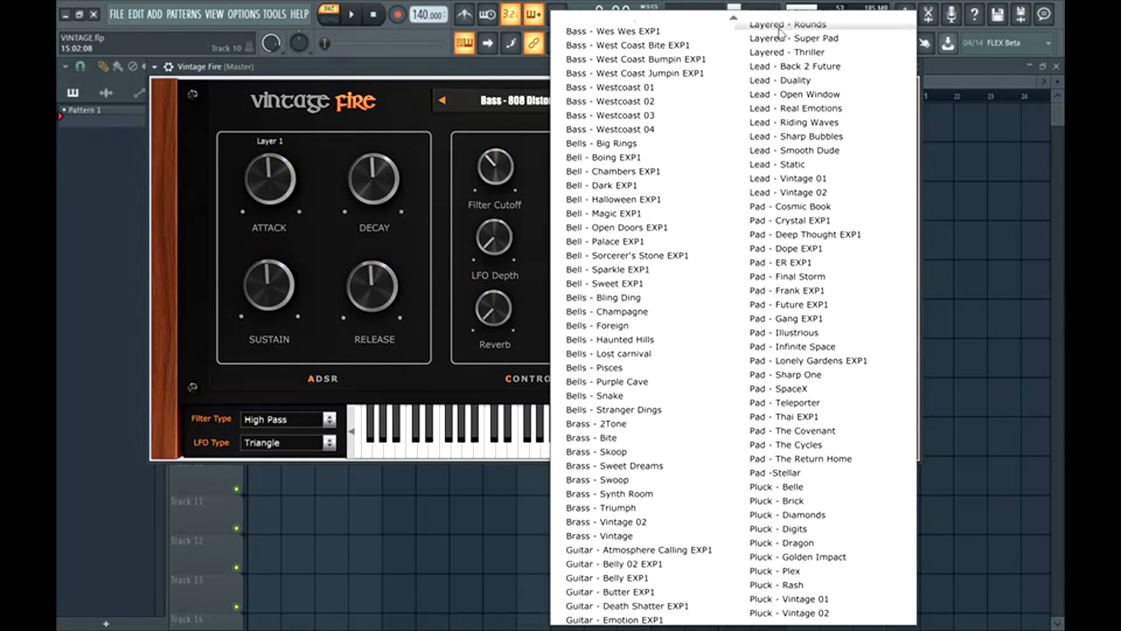
scroll(774, 7, "up", 3)
scroll(770, 17, "up", 2)
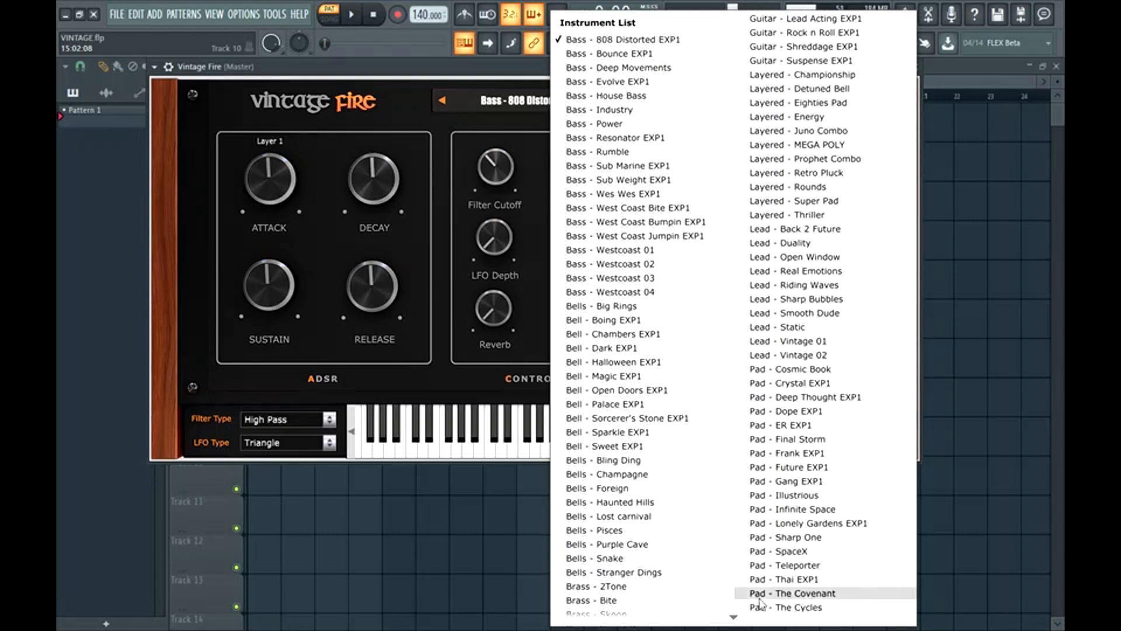
scroll(768, 607, "down", 3)
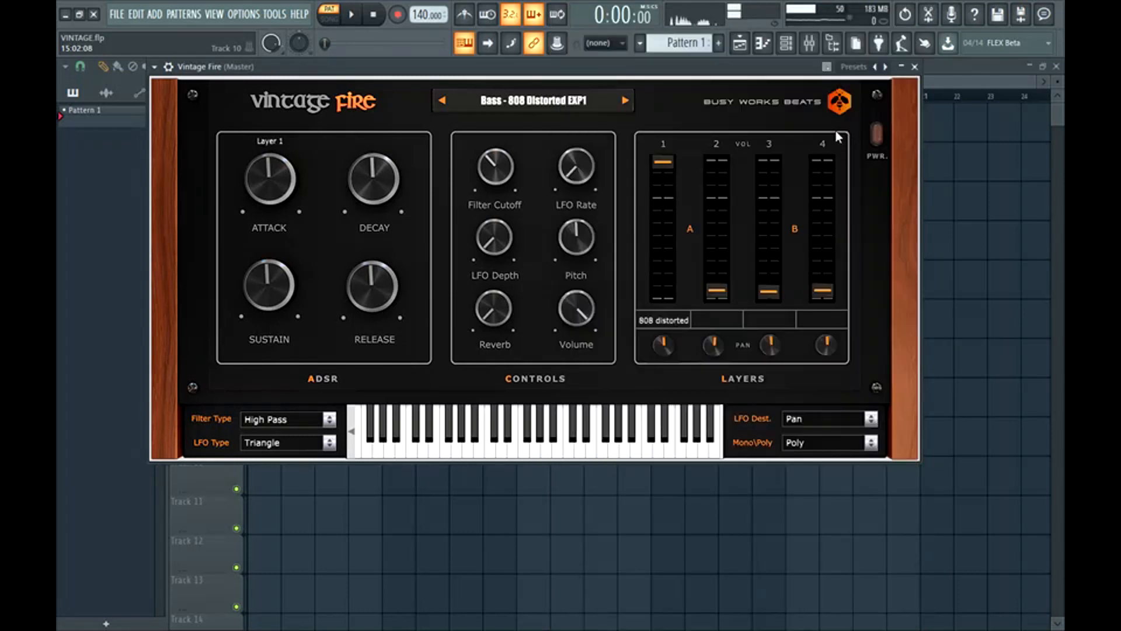
left_click(524, 100)
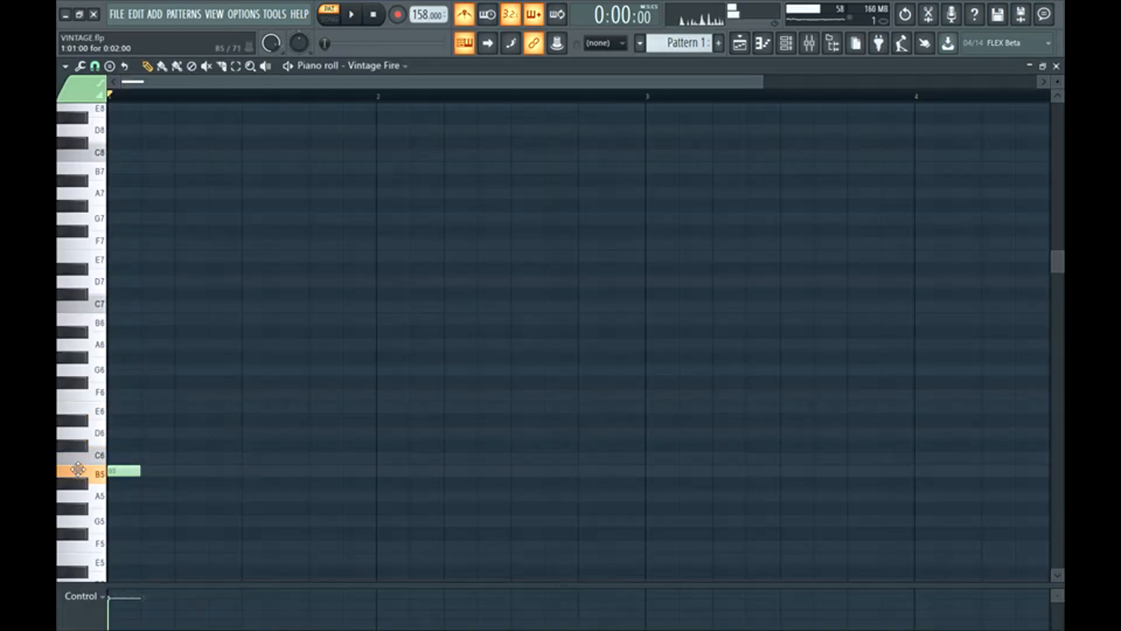
Step: Lengthen the B5 note to one bar, then add an E6 at the bar's start and an F6 an eighth note after it
left_click_drag(140, 471, 333, 471)
scroll(380, 435, "down", 3)
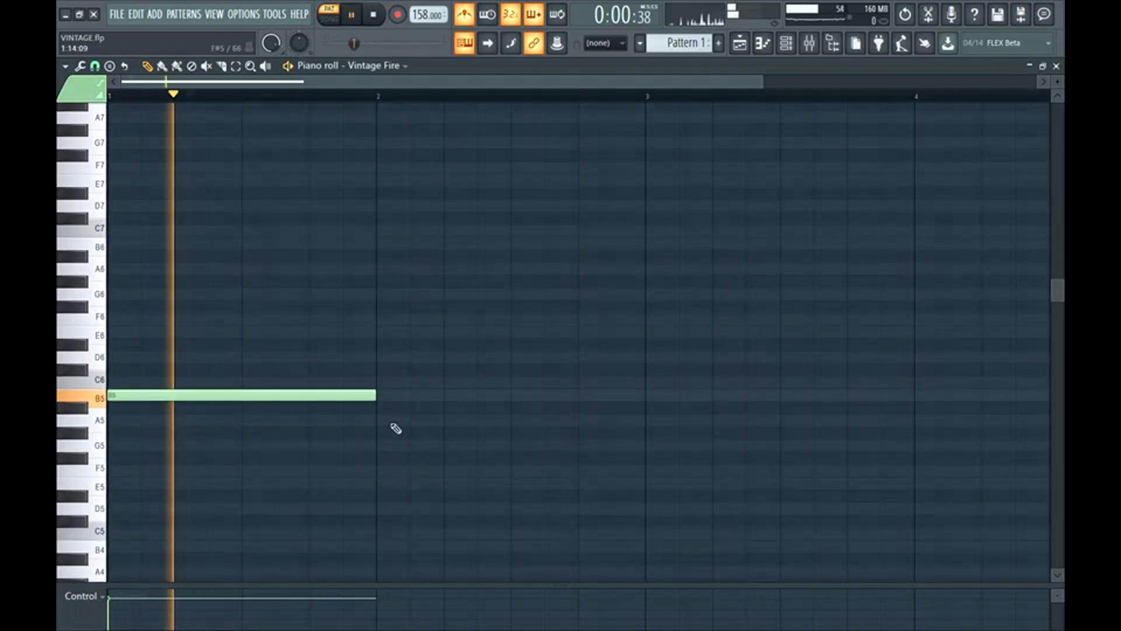
left_click(119, 333)
left_click(126, 320)
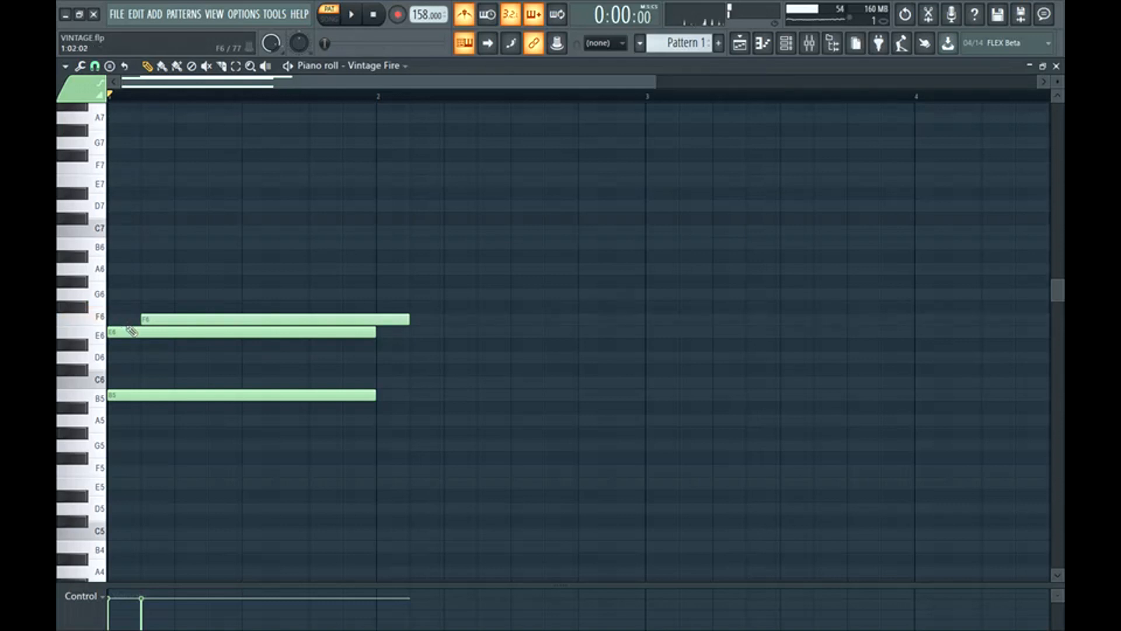
right_click(153, 320)
left_click(145, 319)
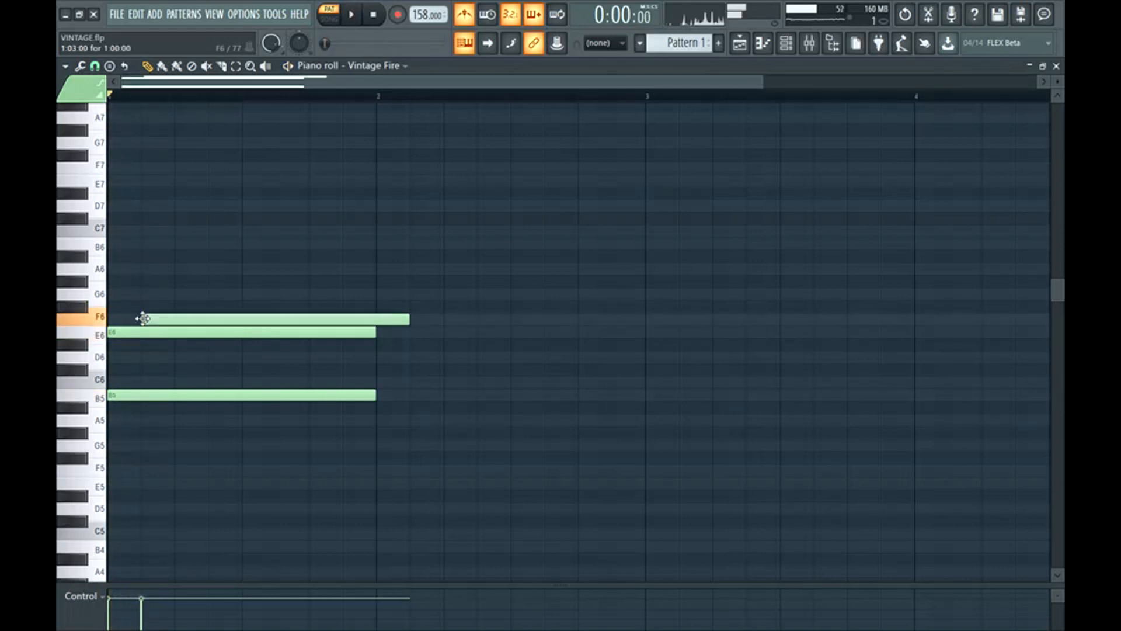
Step: Add C6 and A5 notes on the second beat of bar 1 and play back the pattern
left_click(175, 368)
left_click_drag(175, 366, 175, 381)
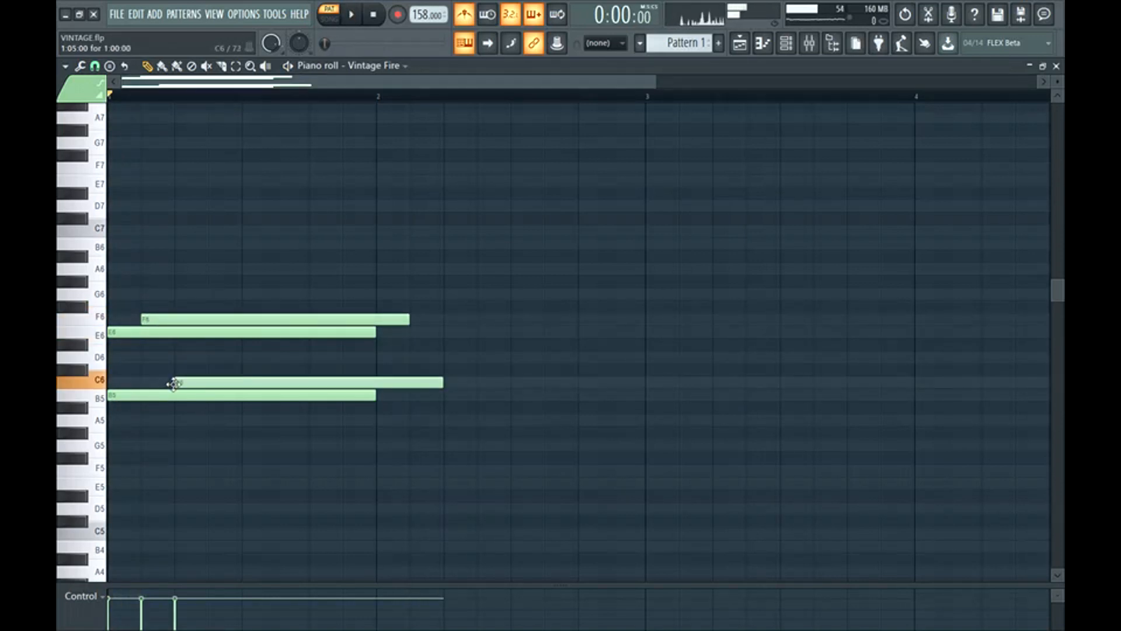
left_click(175, 420)
key("space")
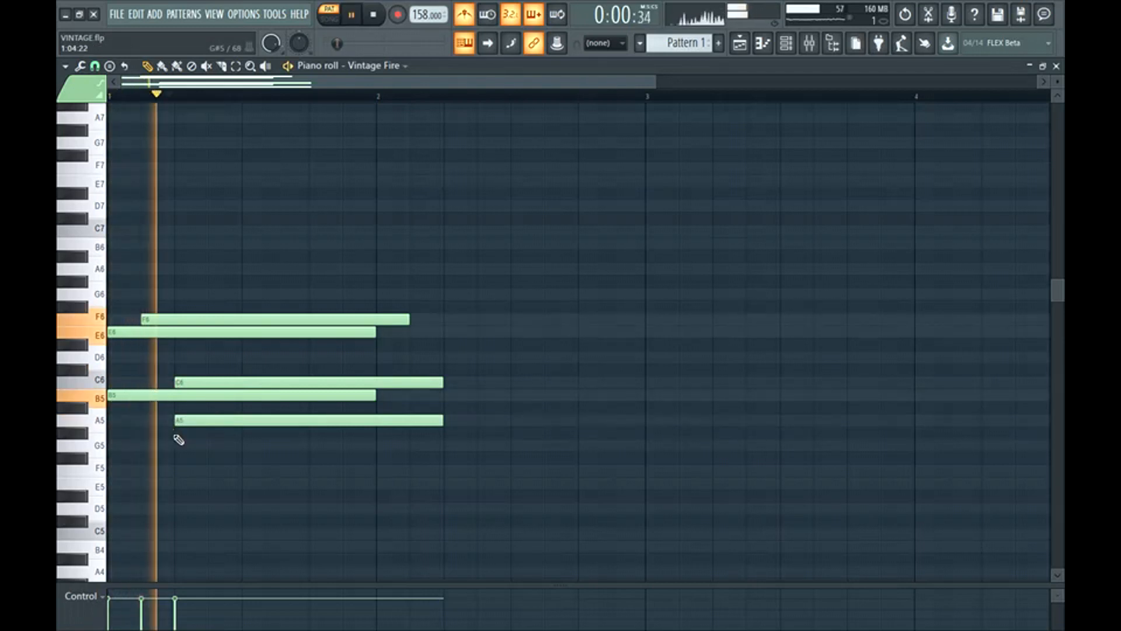
key("space")
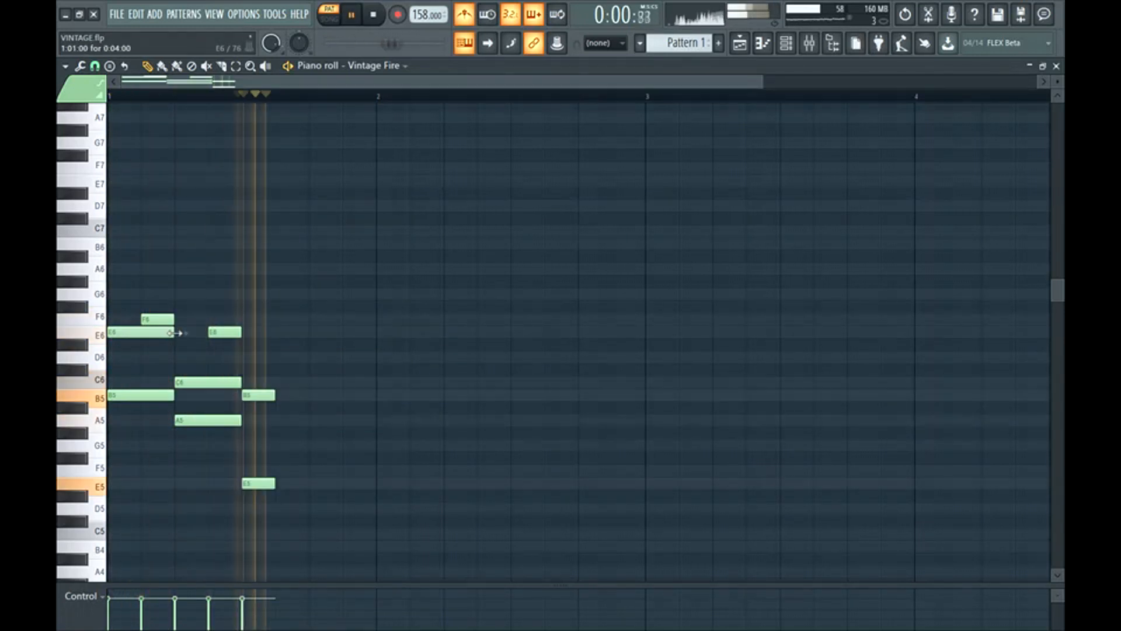
Step: Extend the first E6 to meet the second E6 and delete the B5 and E5 notes on the third beat
left_click_drag(175, 332, 210, 332)
right_click(256, 395)
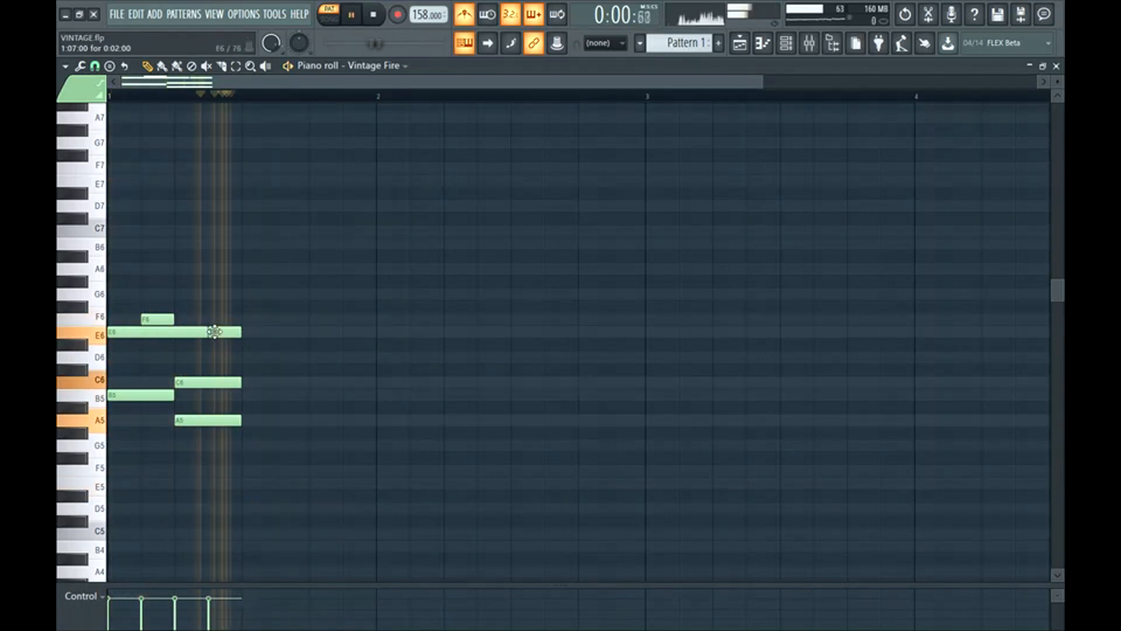
key("space")
Step: Add a short B6 on the third beat of bar 1, followed by A6 and E6 notes, and play back the phrase
left_click_drag(248, 255, 248, 244)
key("space")
key("space")
left_click(277, 257)
left_click_drag(342, 243, 277, 269)
left_click(286, 332)
key("space")
key("space")
Step: Extend the A5 note to the end of bar 1 and add a one-beat C6 on the third beat
left_click_drag(239, 420, 304, 421)
left_click(248, 382)
key("space")
key("space")
left_click_drag(330, 257, 292, 429)
left_click_drag(303, 421, 371, 422)
key("space")
Step: Turn off the metronome and add an eighth-note C6 on the fourth beat of bar 1
left_click(338, 435, "ctrl")
left_click(464, 14)
key("space")
left_click(311, 371)
left_click_drag(312, 377, 312, 383)
left_click_drag(373, 383, 308, 383)
key("space")
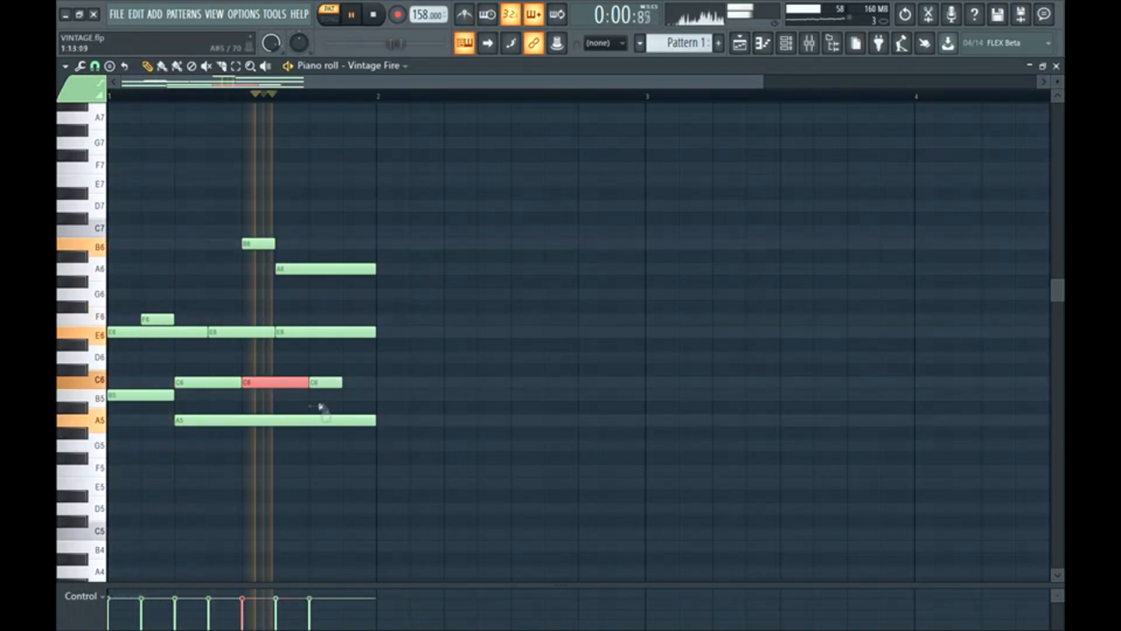
Step: Add an eighth-note B5 at the end of bar 1, right after the last C6
left_click_drag(373, 420, 340, 421)
left_click(351, 419)
left_click_drag(412, 415, 413, 397)
left_click_drag(507, 397, 375, 418)
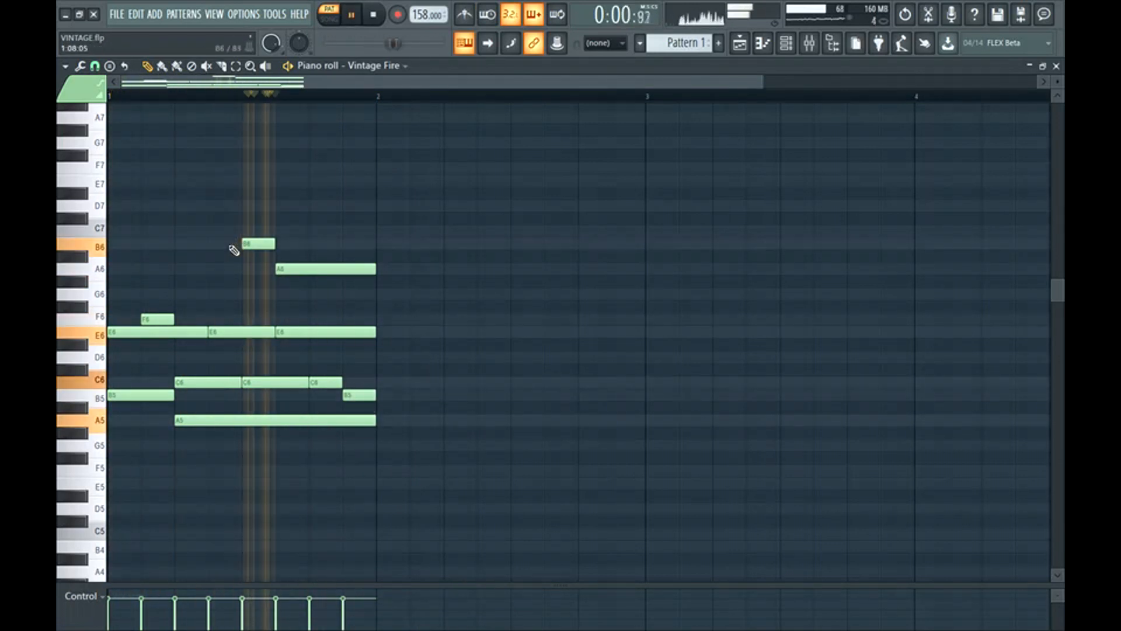
key("space")
Step: Duplicate the first bar's notes into bar 2 and raise the copied F6 to A6
left_click_drag(96, 200, 389, 482)
key("ctrl+b")
left_click(429, 384)
left_click_drag(426, 319, 426, 269)
Step: Add a C7 above the short A6 in bar 2 and raise the bar's second E6 to F6
left_click(409, 205)
left_click_drag(408, 204, 414, 232)
key("space")
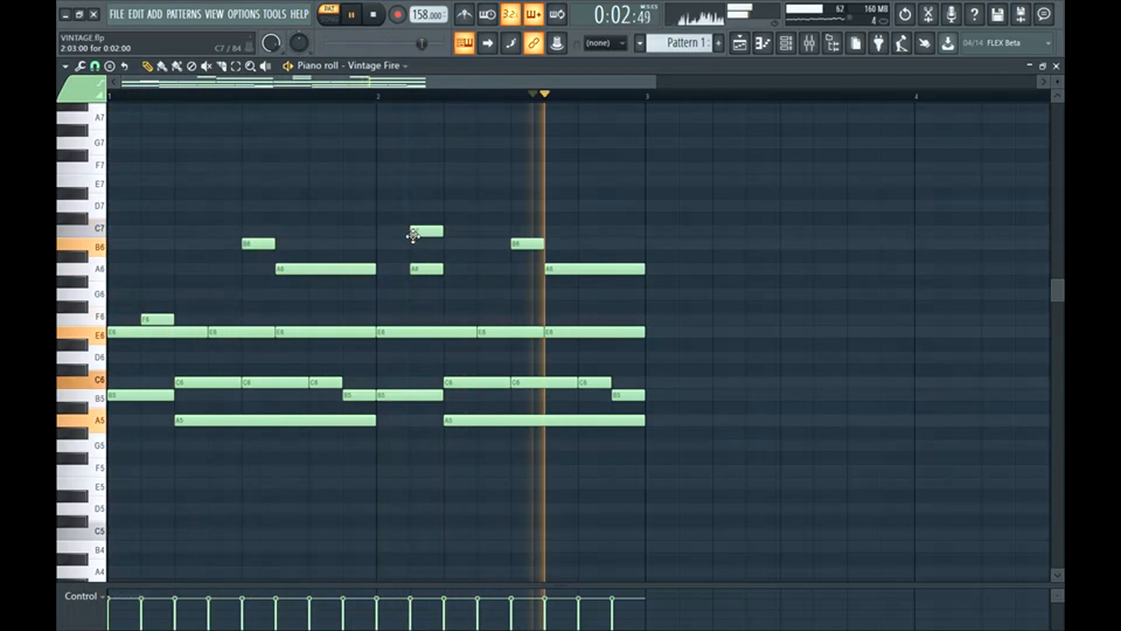
mouse_move(503, 327)
left_mouse_down()
mouse_move(501, 299)
mouse_move(505, 322)
left_mouse_up()
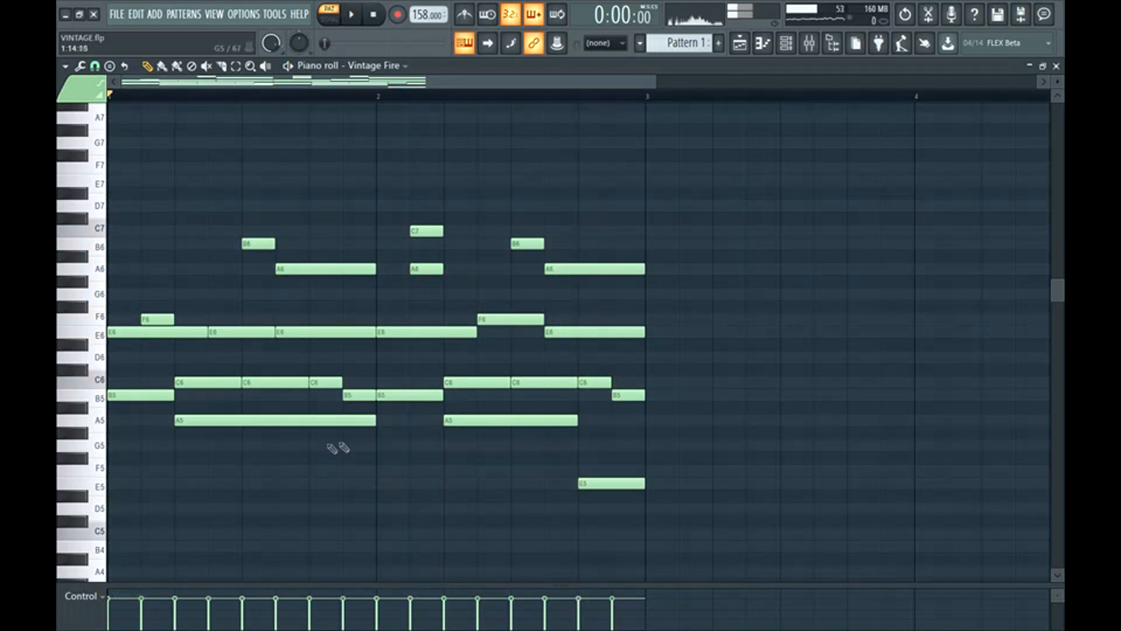
left_click_drag(153, 205, 274, 482)
left_click_drag(393, 183, 626, 456)
left_click_drag(427, 205, 433, 252)
left_click_drag(497, 297, 430, 275)
left_click_drag(614, 453, 604, 518)
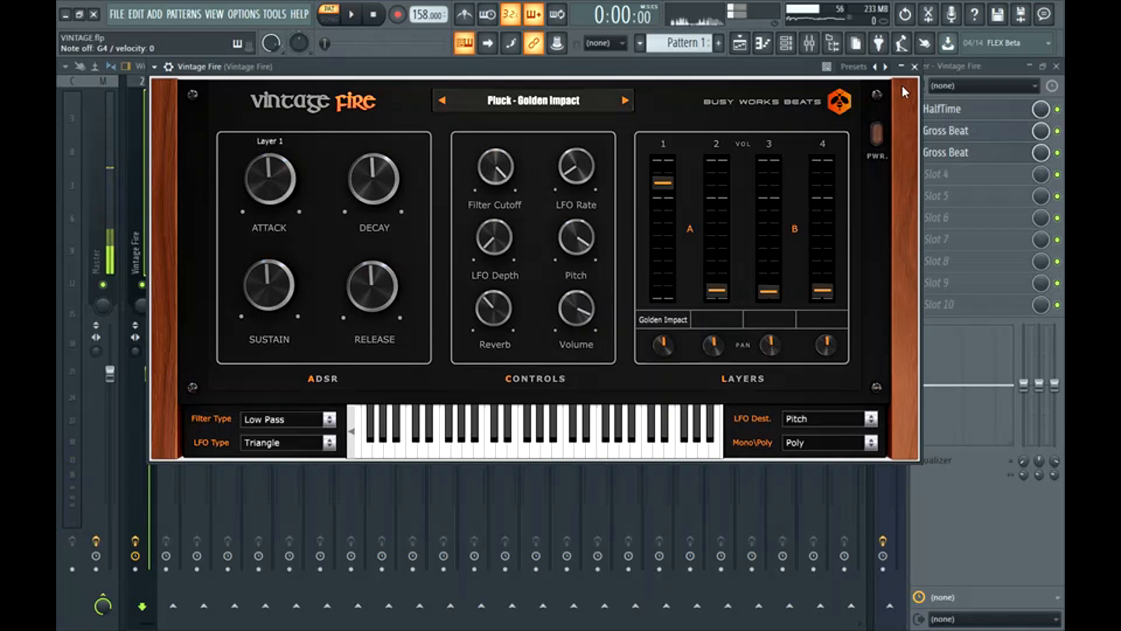
Step: Inspect the first Gross Beat effect on the Vintage Fire mixer track and play back the processed pattern
left_click(915, 66)
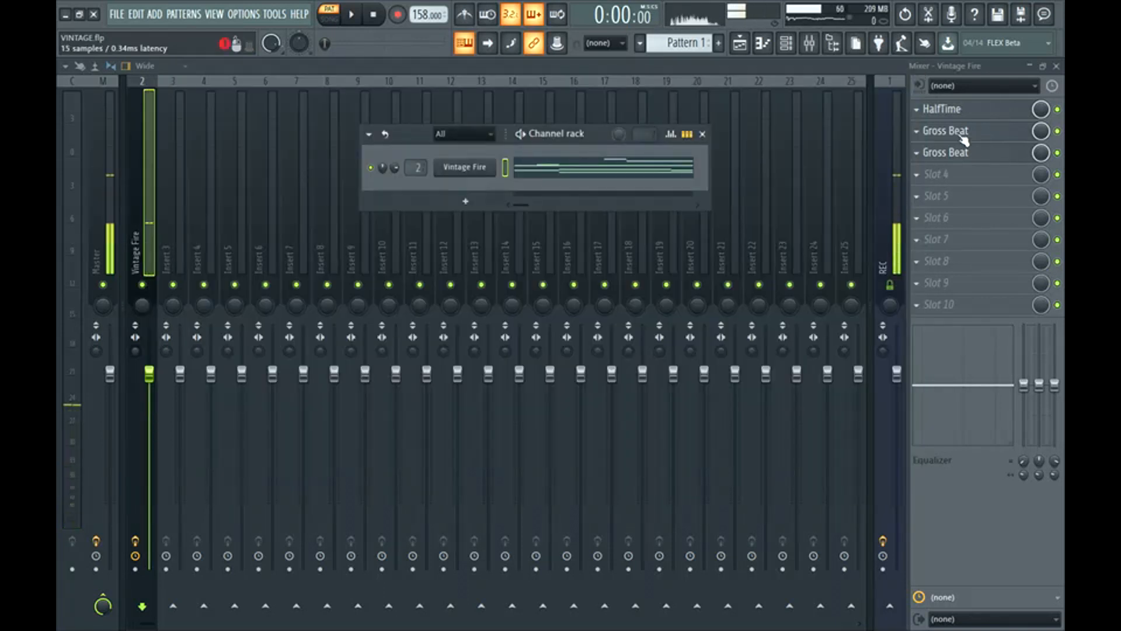
left_click(962, 133)
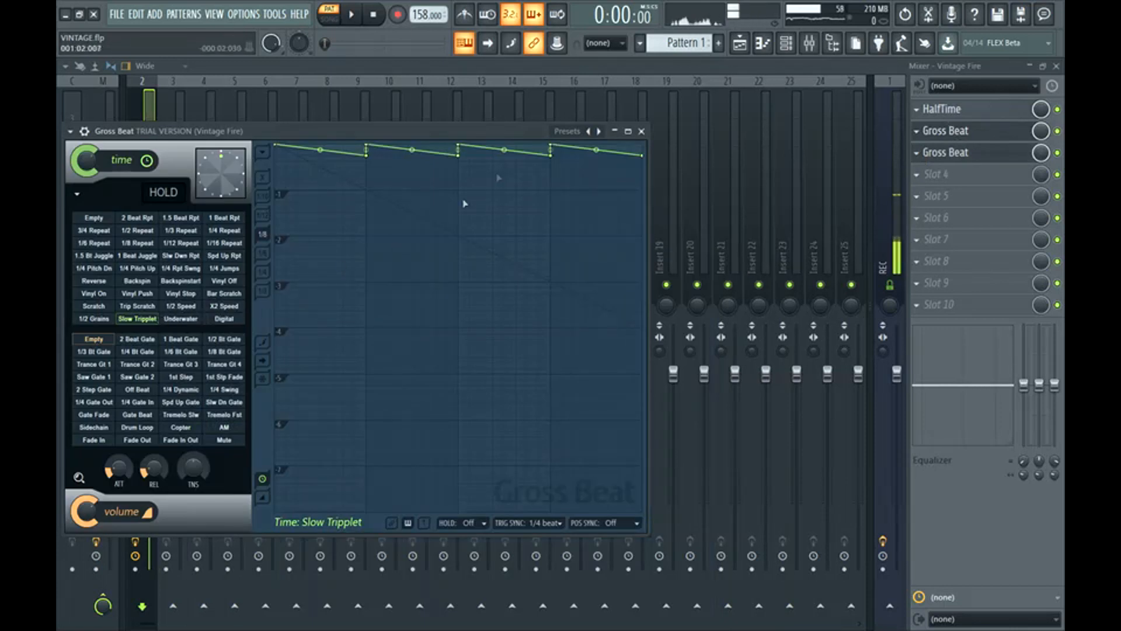
left_click(628, 134)
key("space")
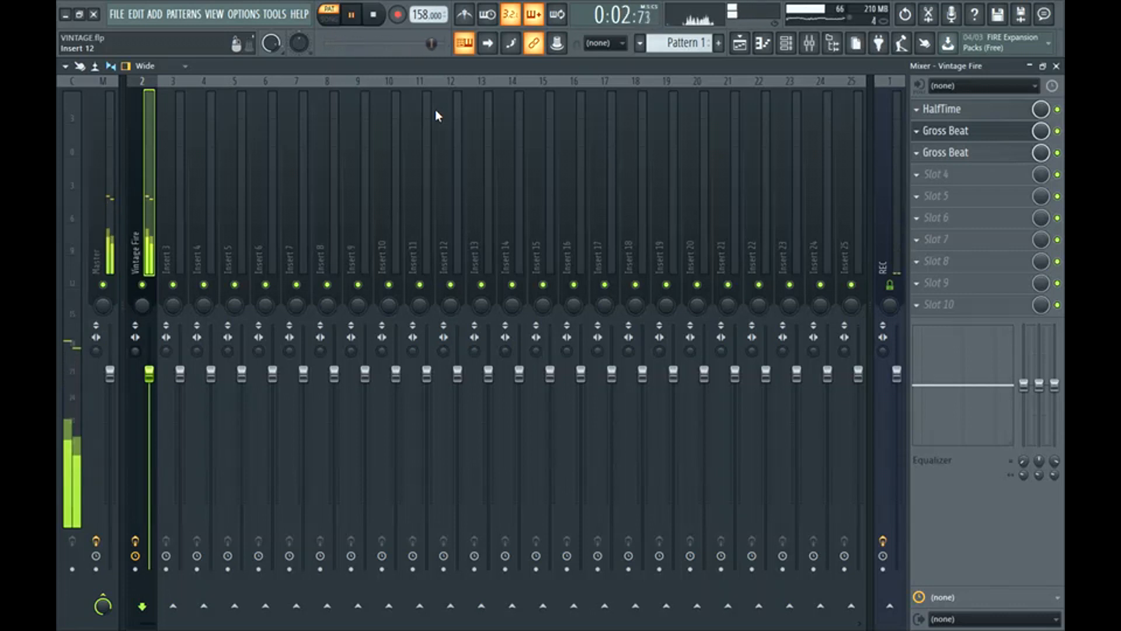
key("space")
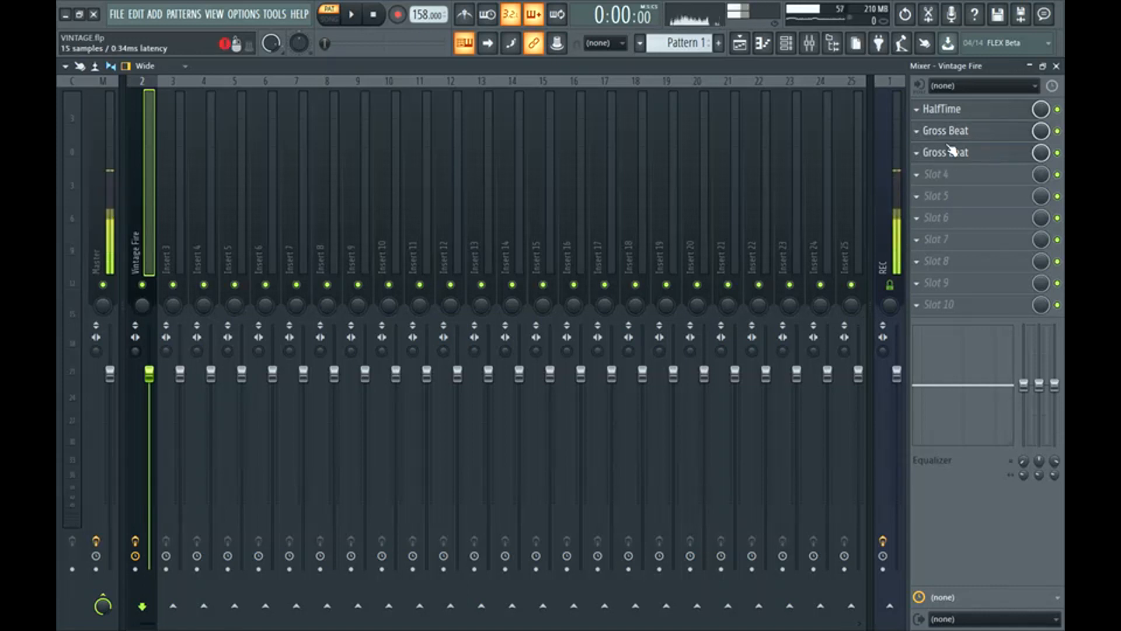
Step: Advance the second Vintage Fire instance to the preset after Bells - Big Rings
left_click(960, 174)
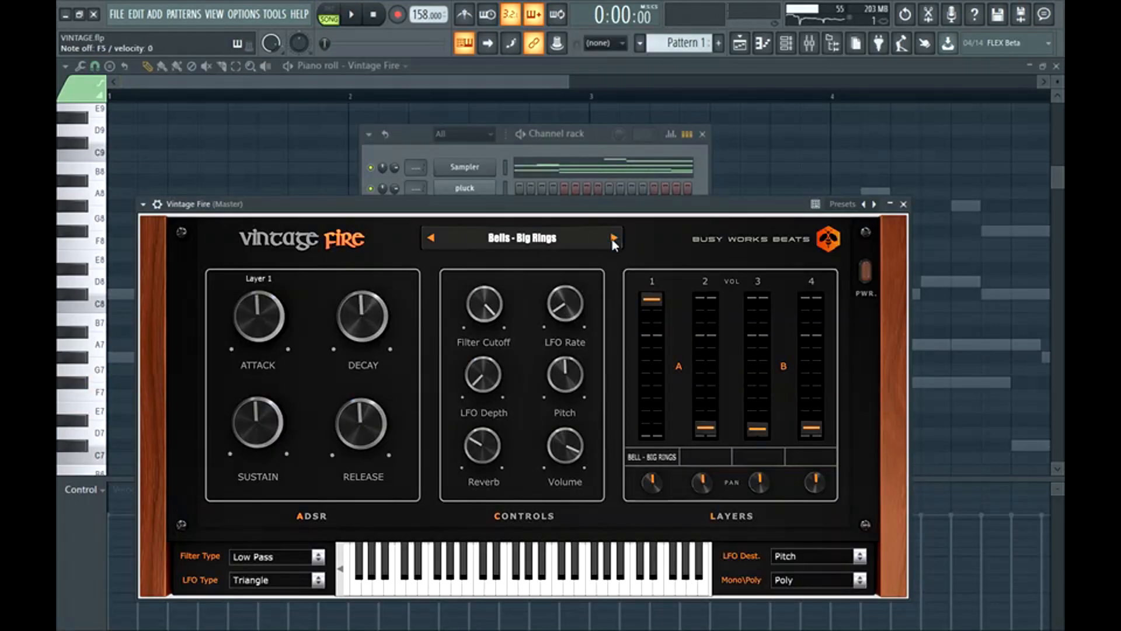
left_click(614, 238)
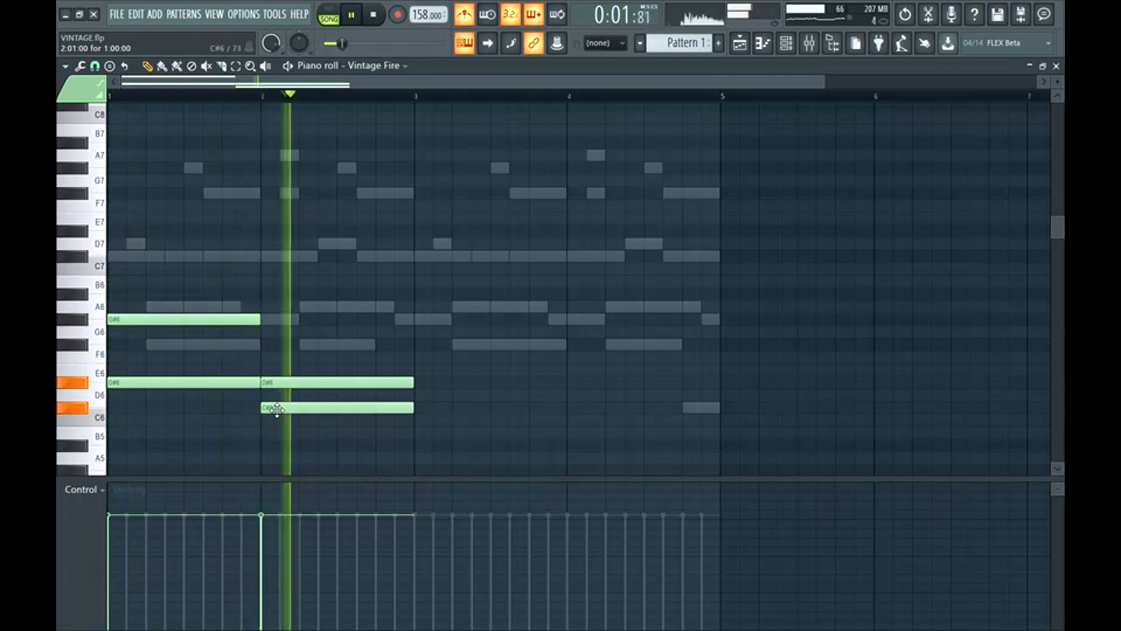
Step: Add bar-long E6 and C#6 pad notes in bar 3 and play the chords back
key("space")
left_click(421, 371)
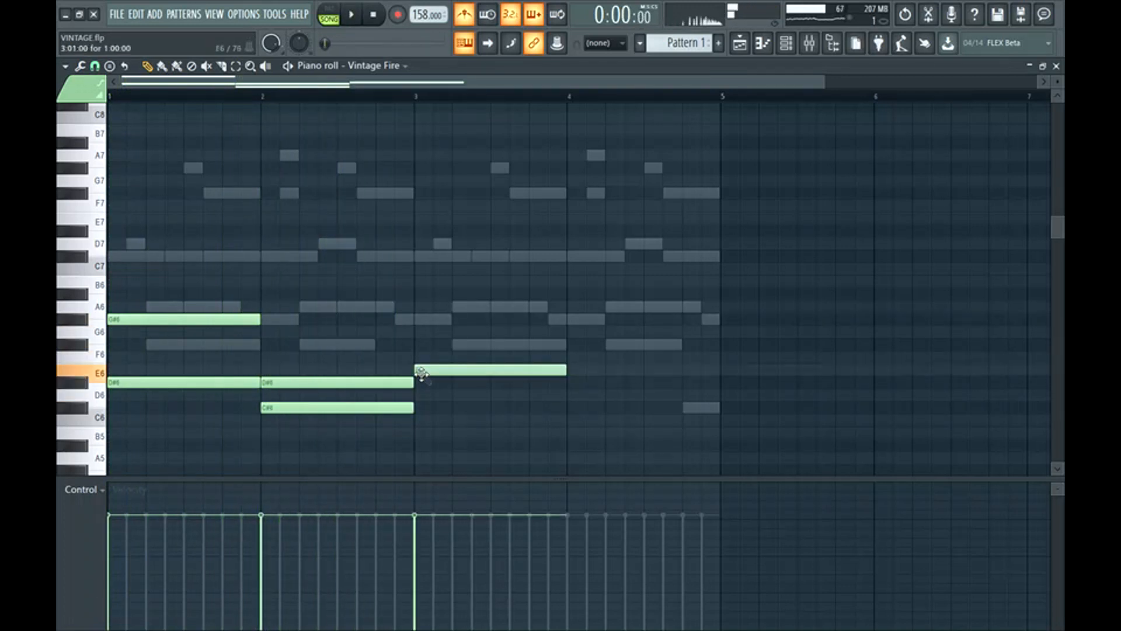
key("space")
scroll(432, 415, "down", 2)
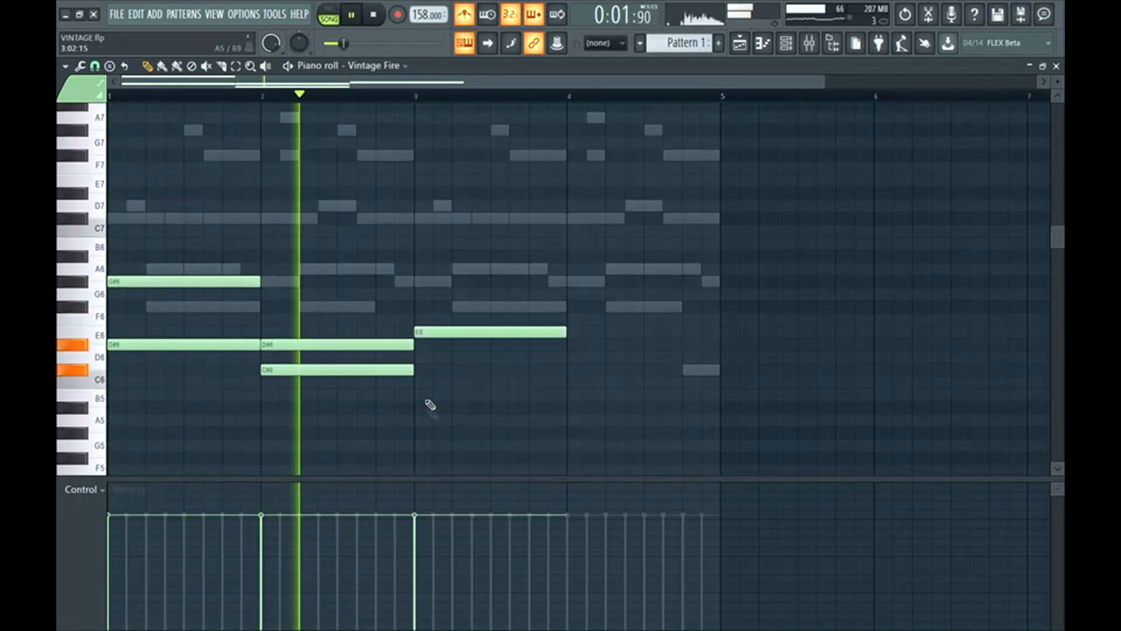
left_click(422, 370)
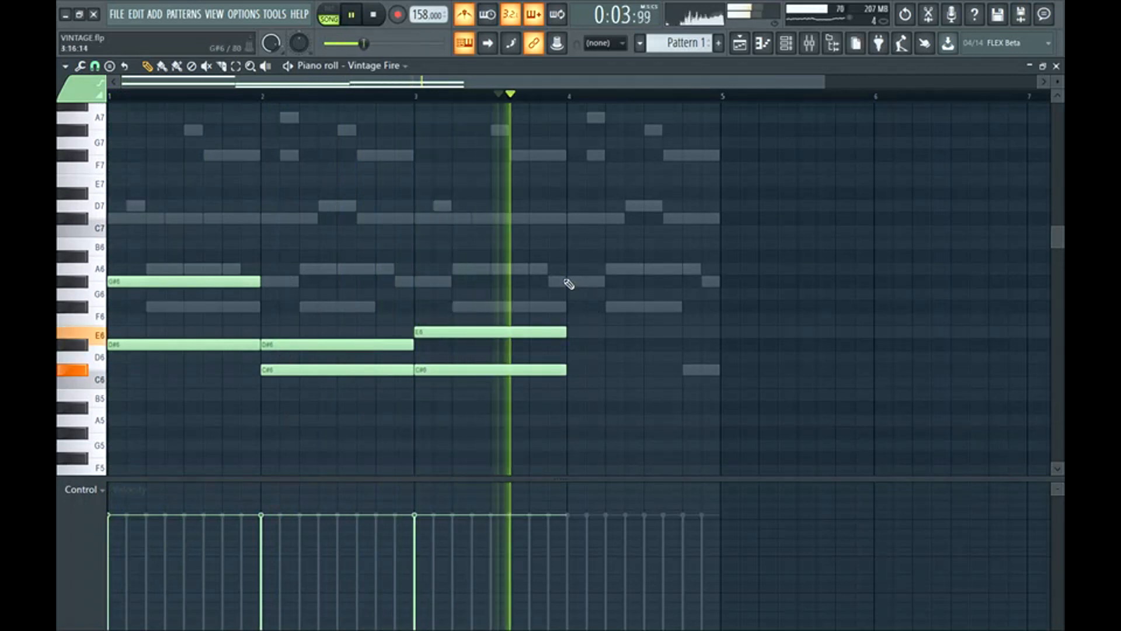
Step: Fill bar 4 of the pad progression with bar-long E6 and B5 notes
left_click(570, 284)
key("space")
left_click(569, 307)
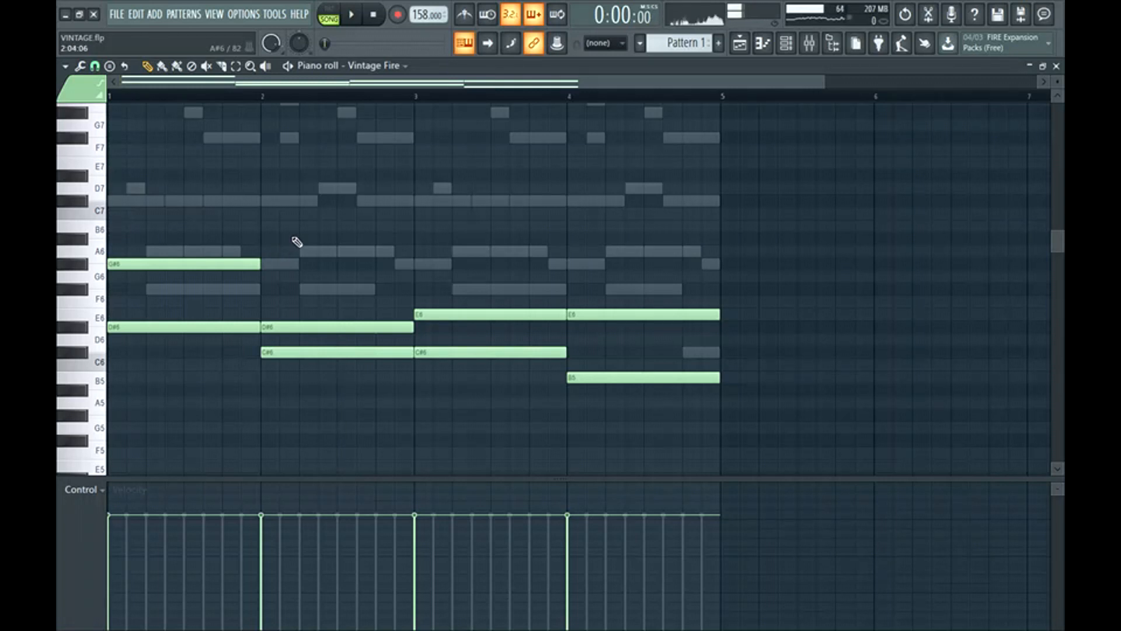
Step: Select and audition the individual pad notes of bars 1 and 2 to compare the two chords
left_click(217, 331)
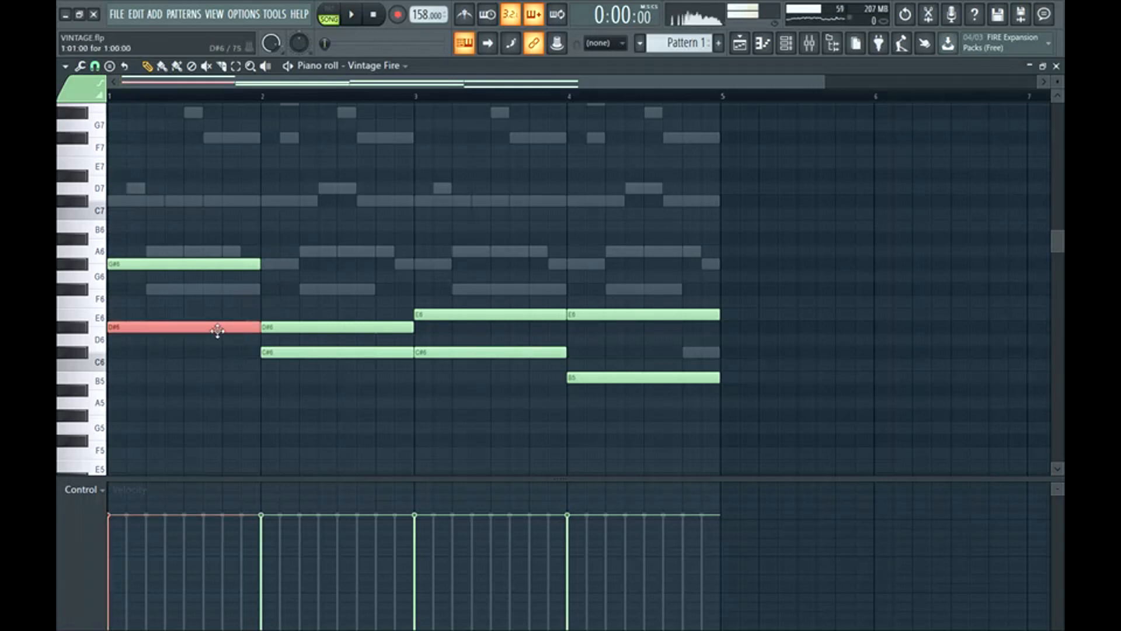
left_click_drag(276, 267, 217, 263)
left_click(309, 294, "ctrl")
left_click_drag(297, 366, 304, 348)
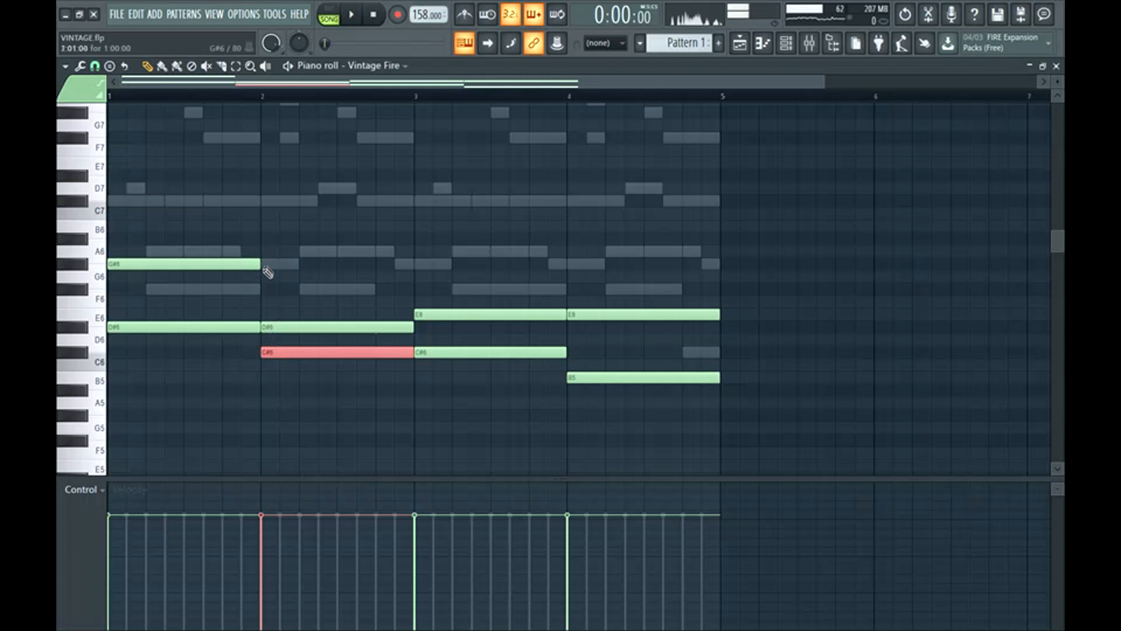
left_click_drag(296, 311, 300, 313)
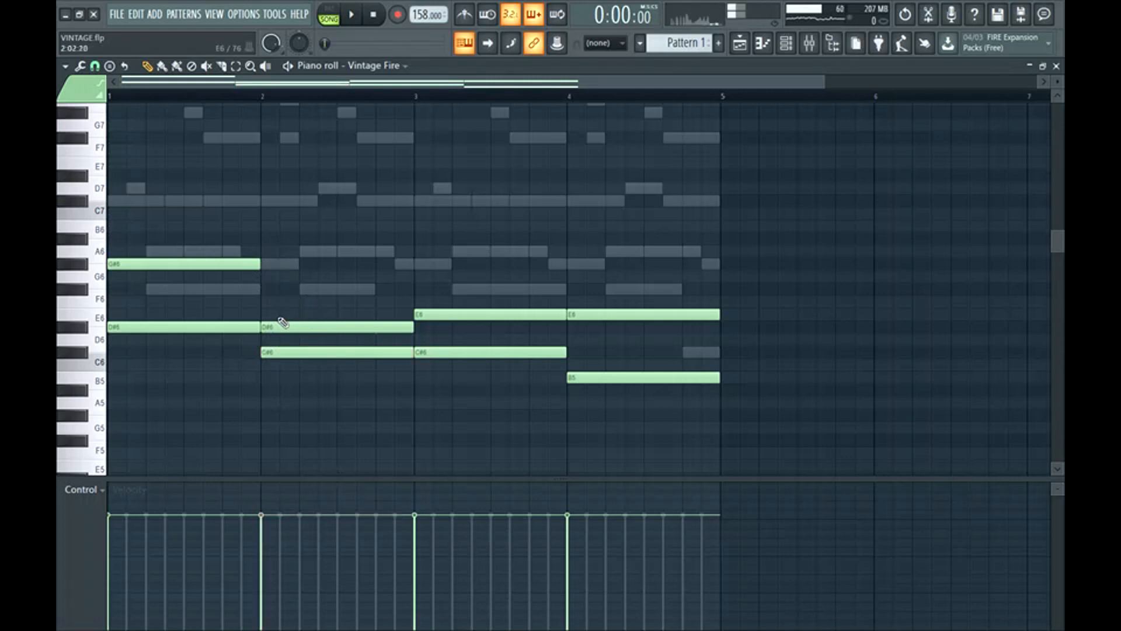
Step: Try raising the upper pad note of bar 2 to E6, and return it to D#6
left_click(282, 327, "ctrl")
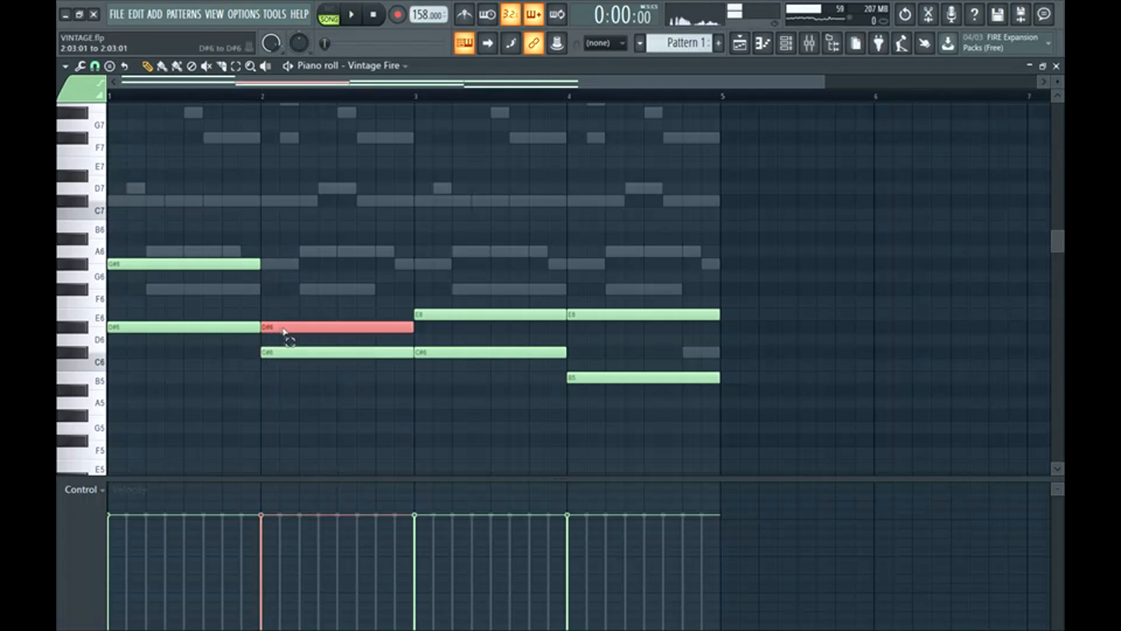
left_click_drag(292, 328, 293, 315)
left_click(300, 356, "ctrl")
left_click(303, 346, "ctrl")
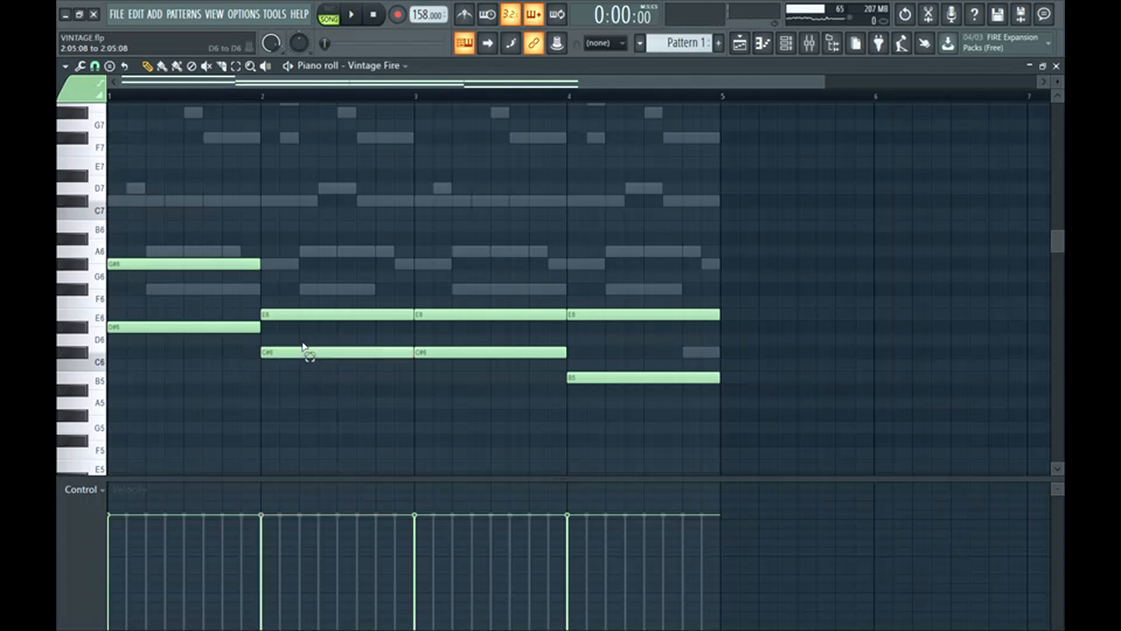
left_click(307, 318, "ctrl")
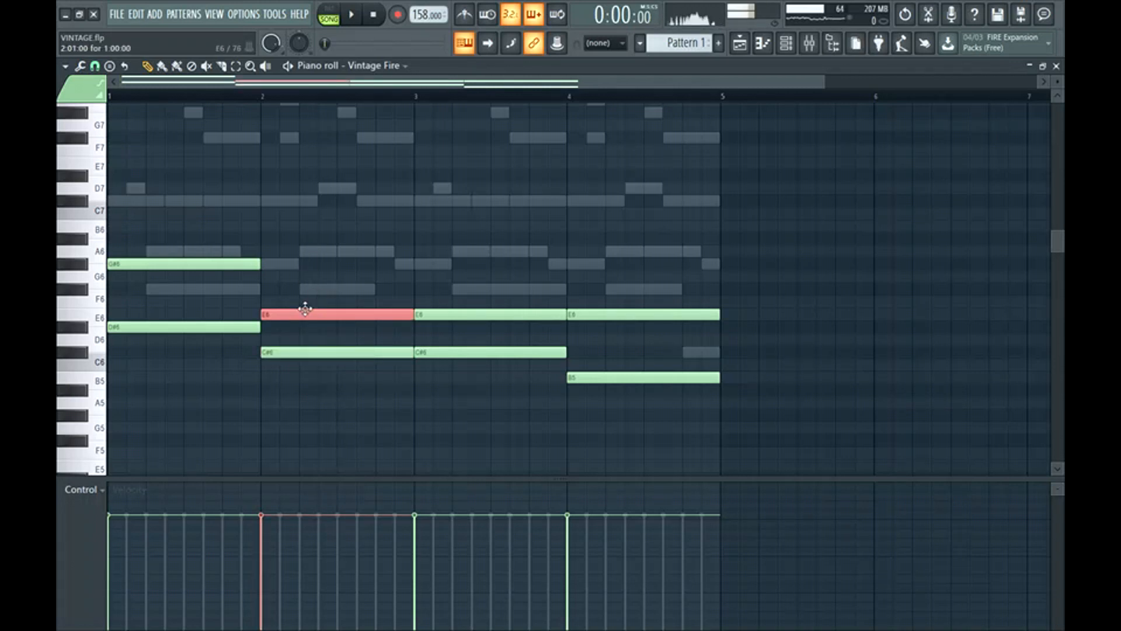
key("shift+Down")
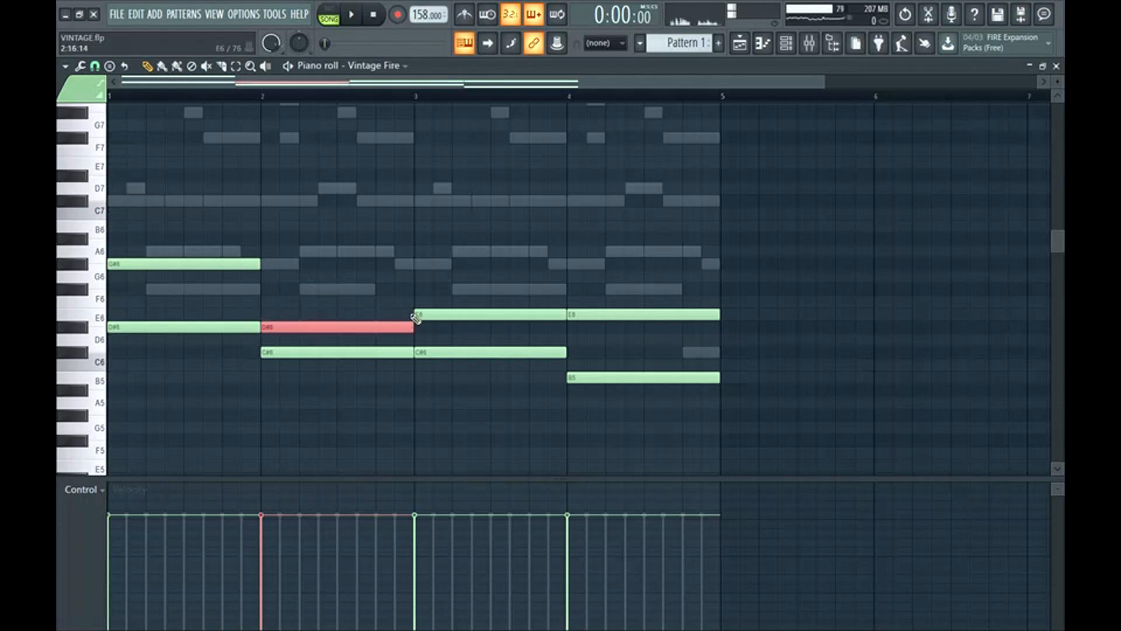
Step: Audition bar 3's pad notes and try bar 4's B5 an octave higher at B6 before restoring it
left_click_drag(445, 283, 478, 382)
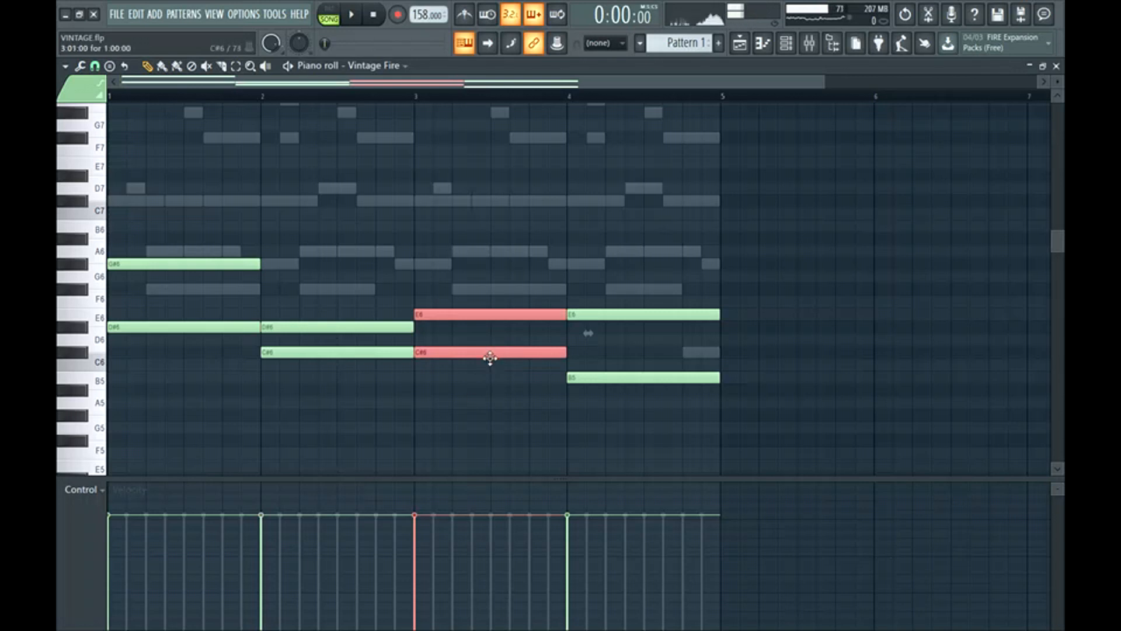
left_click_drag(628, 380, 622, 229)
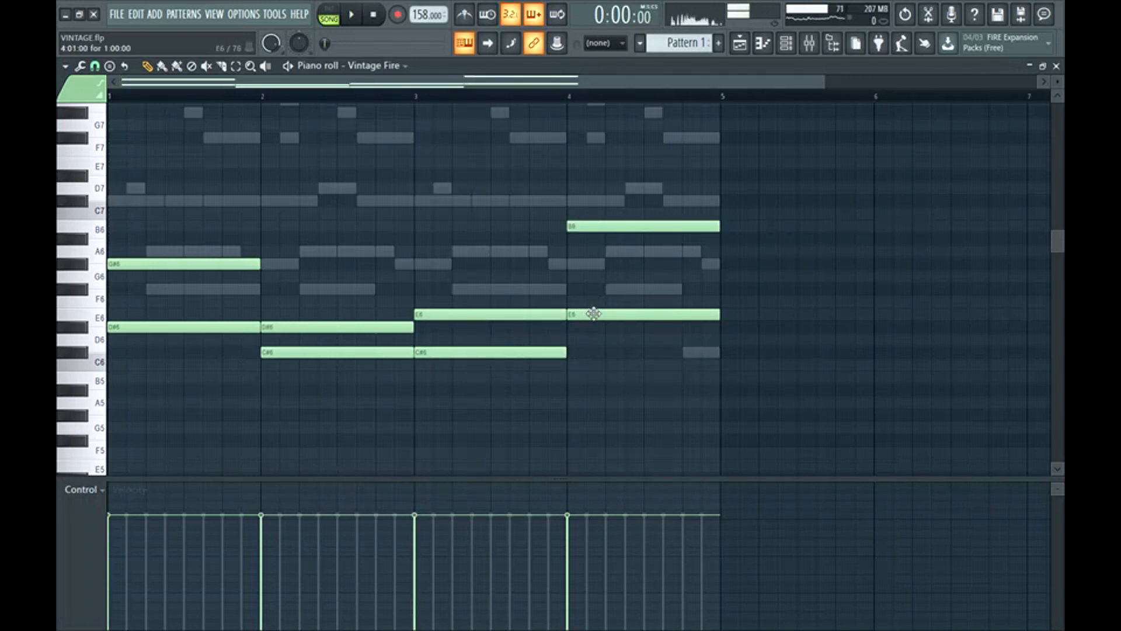
left_click_drag(598, 278, 602, 229)
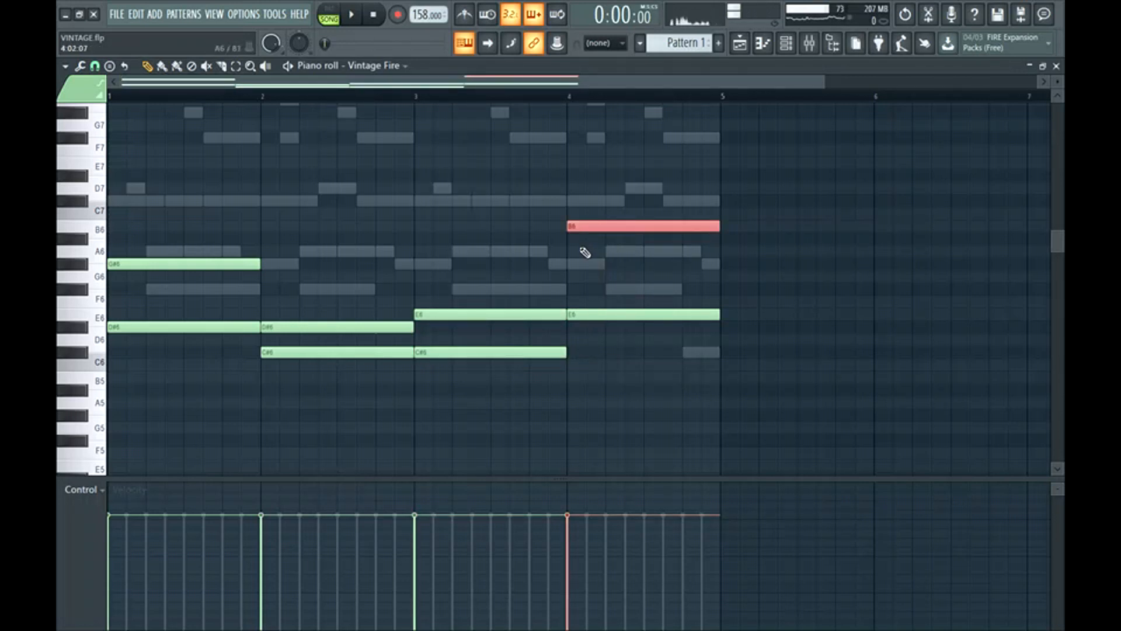
key("ctrl+Down")
key("ctrl+d")
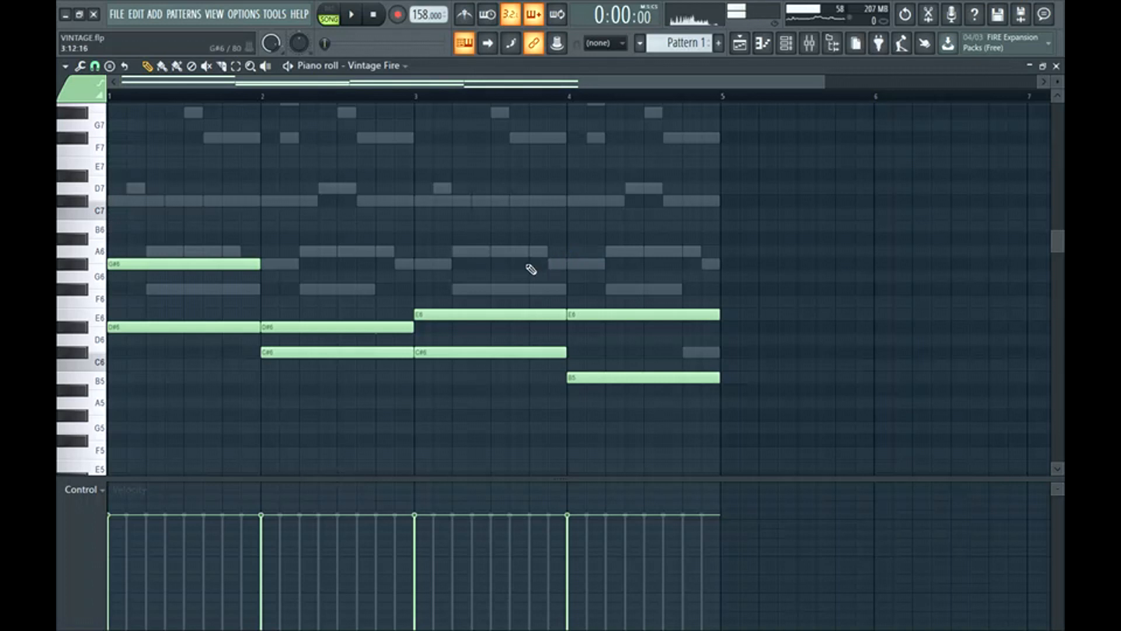
Step: Load the CH 808 03 sample from the POWER 808S folder as a new channel for the arrangement
left_click(747, 47)
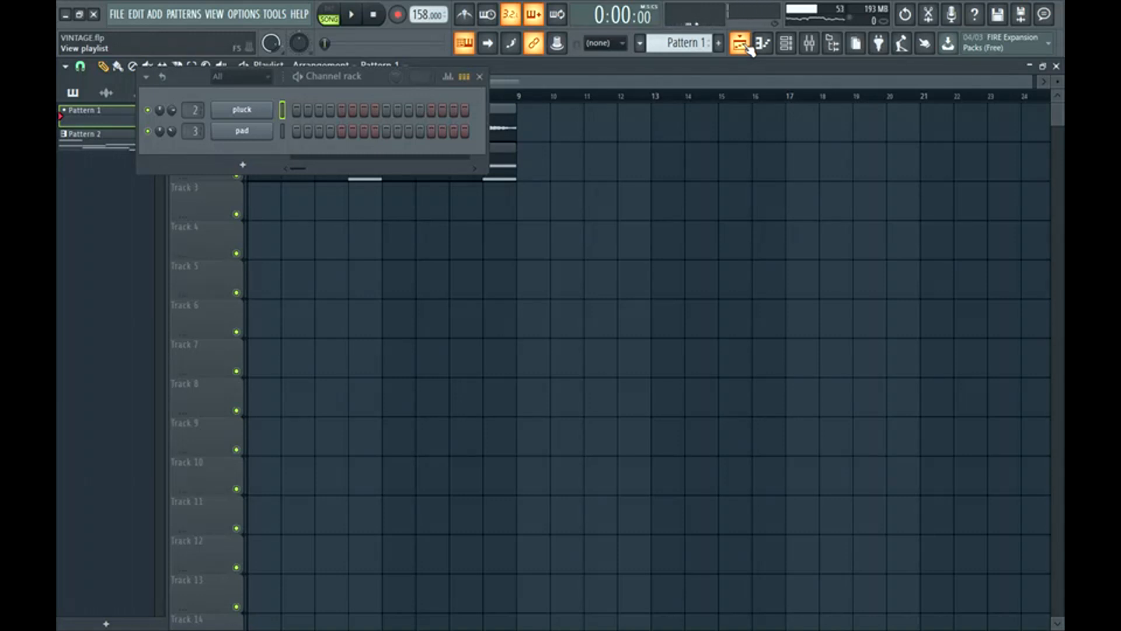
left_click(747, 46)
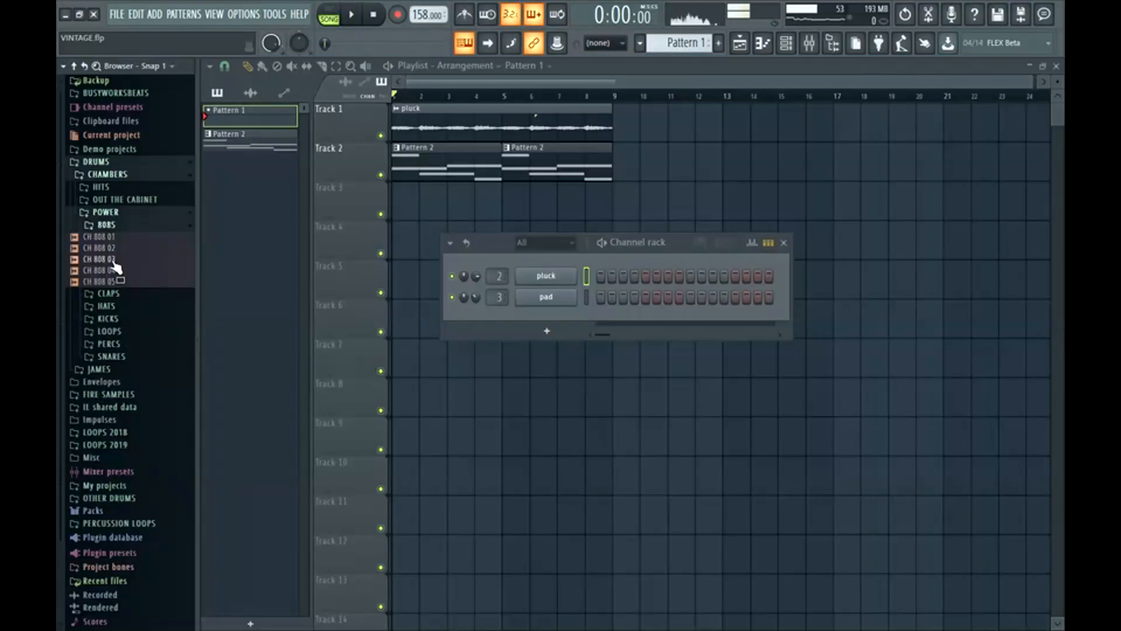
left_click(111, 262)
right_click(110, 260)
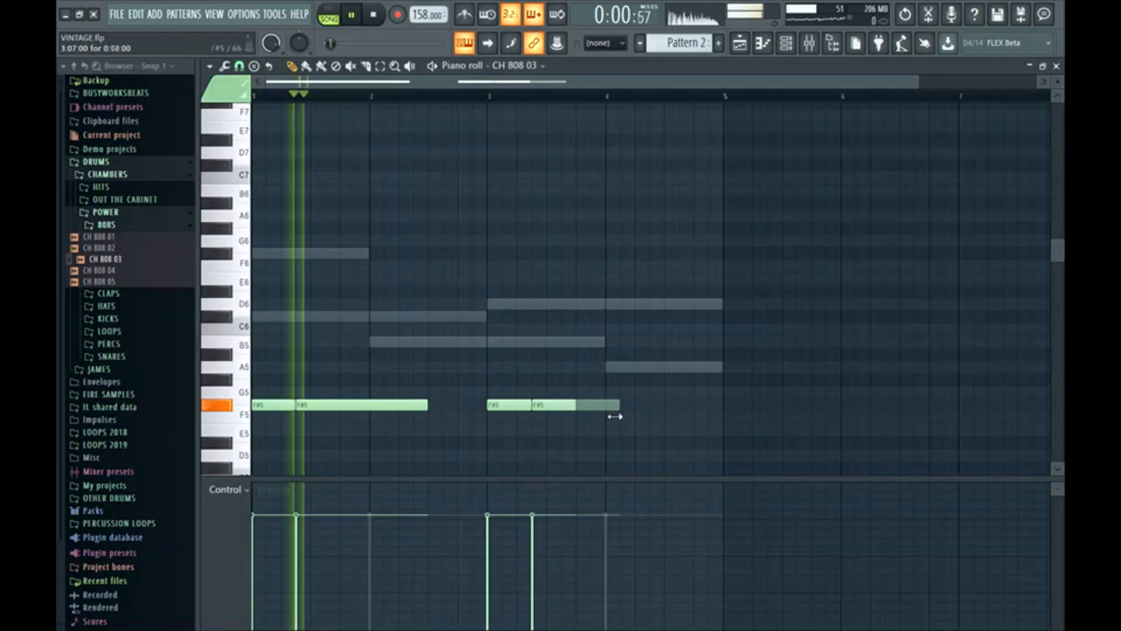
Step: Extend the long F#5 808 notes to the start of bar 3 and to mid-bar 4, ending with three short C#6 notes
left_click_drag(614, 413, 650, 413)
left_click_drag(428, 410, 488, 410)
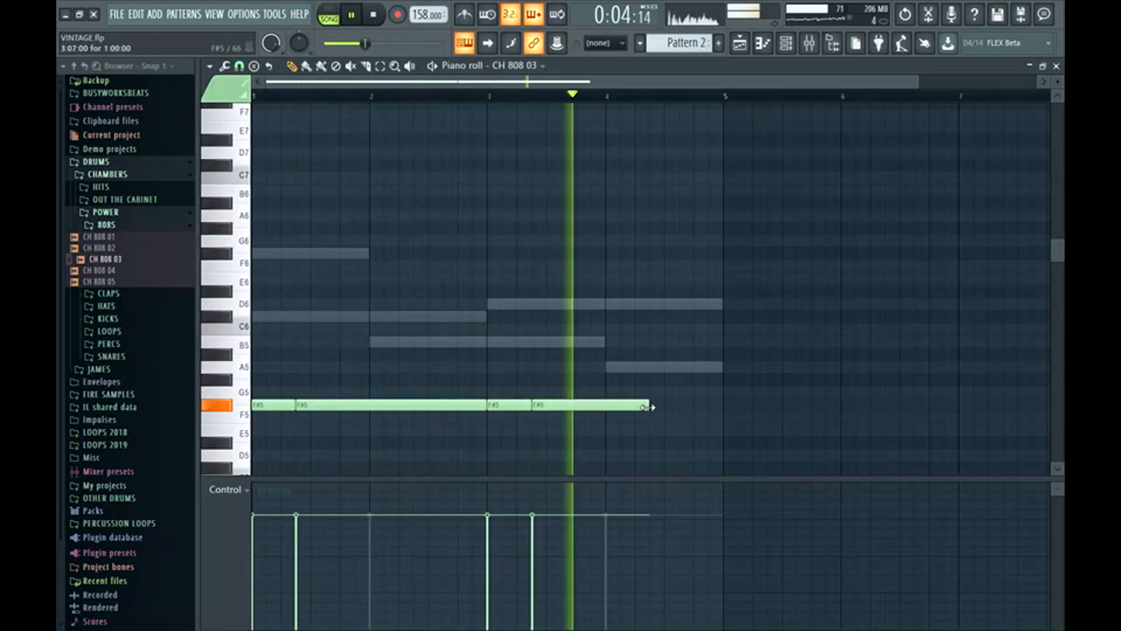
left_click_drag(642, 407, 664, 407)
key("space")
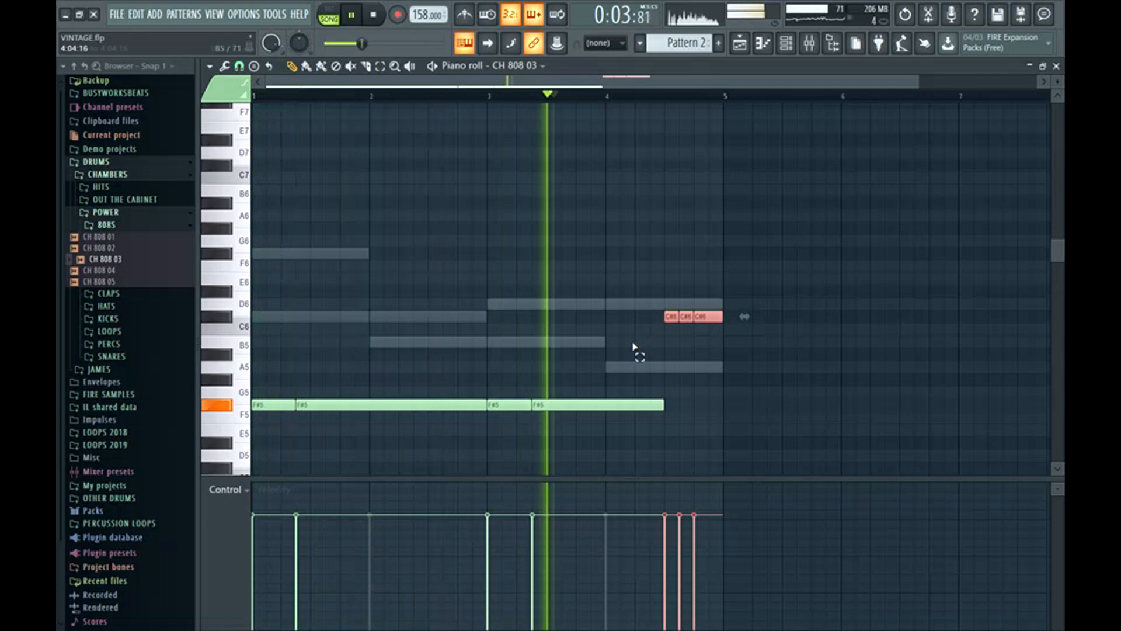
key("ctrl+d")
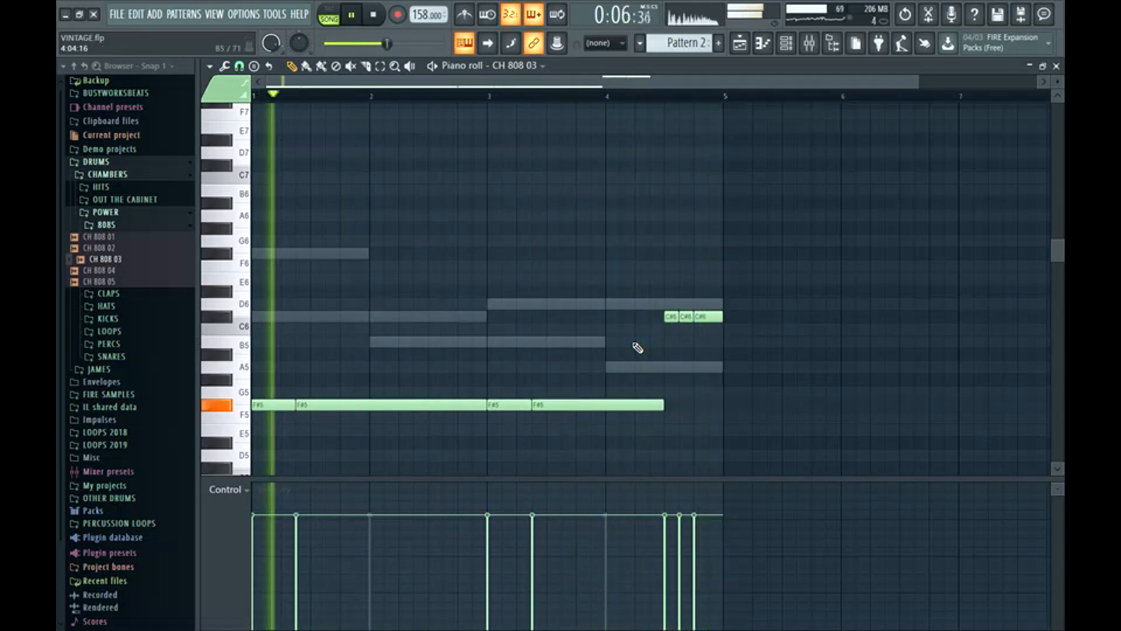
key("space")
Step: Clone the 808 pattern and place the copy on Track 3 from bar 5
left_click(640, 43)
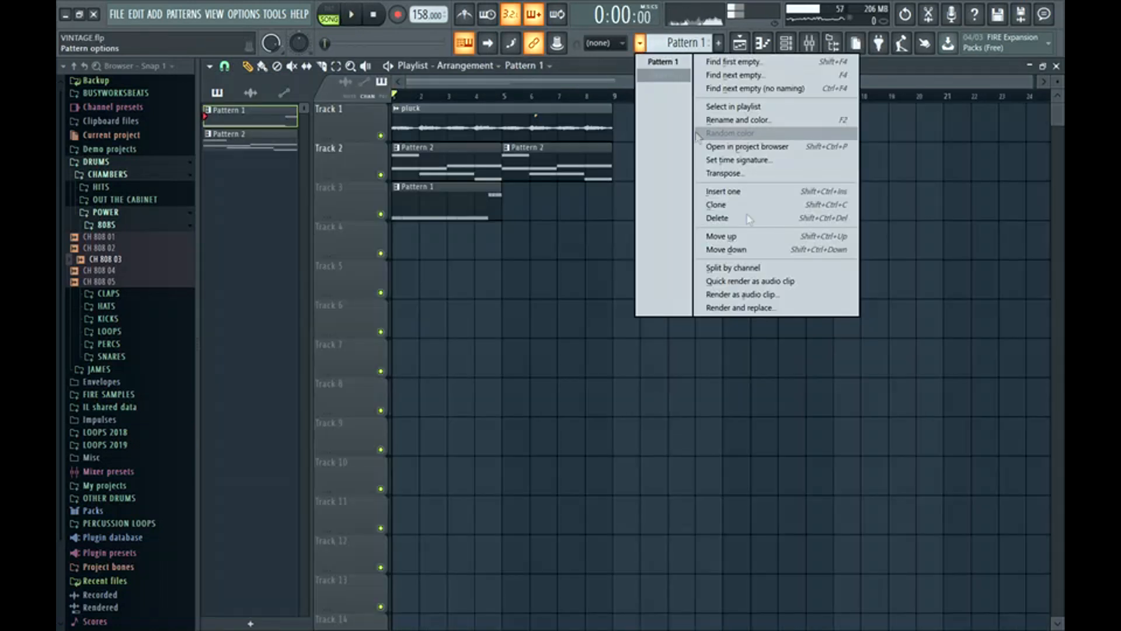
left_click(745, 206)
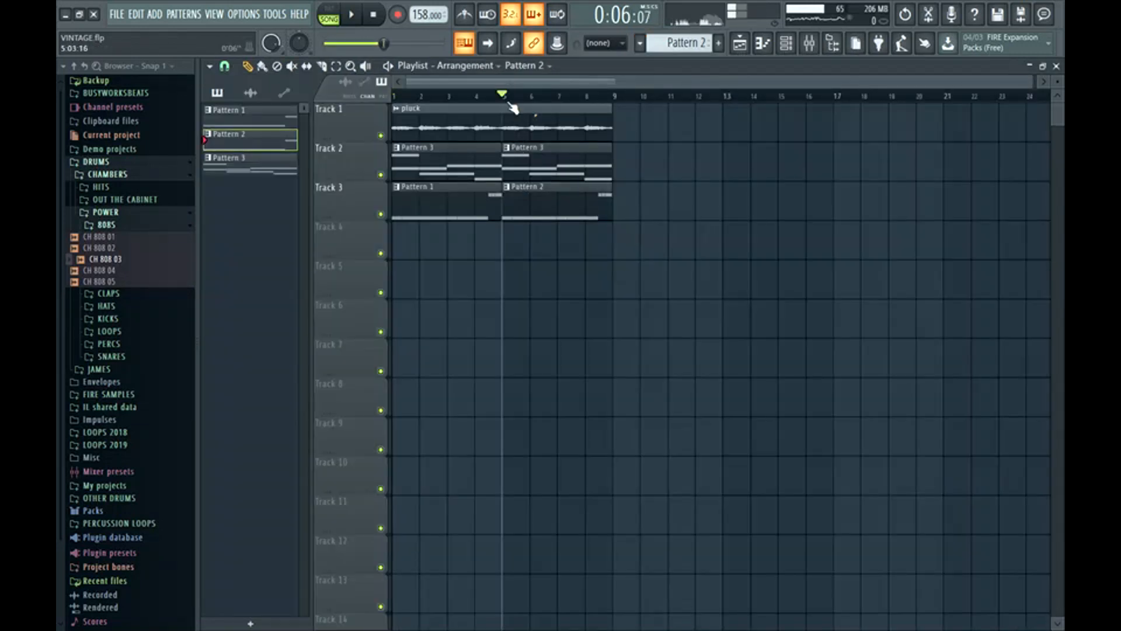
Step: Vary the copied 808 line with an extra F#5 hit in bar 2, B5 notes from bar 3 and two closing C#6 notes
left_click(763, 42)
key("space")
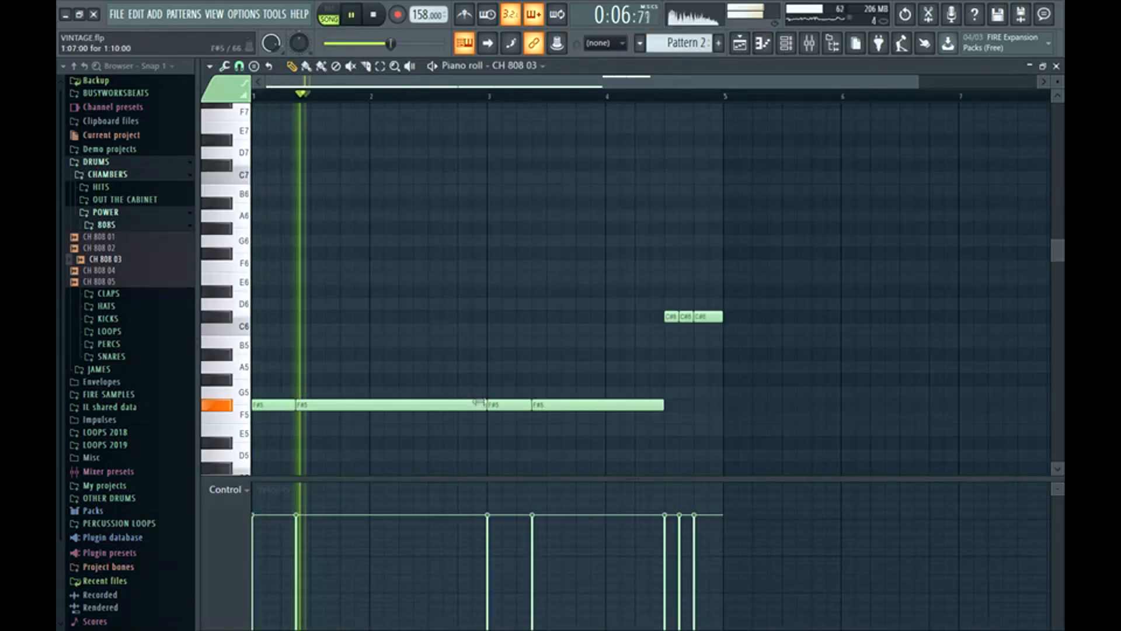
left_click(459, 290)
key("space")
mouse_move(520, 290)
left_mouse_down()
mouse_move(451, 409)
mouse_move(389, 405)
mouse_move(430, 405)
left_mouse_up()
left_click(405, 402)
key("space")
left_click_drag(520, 404, 463, 405)
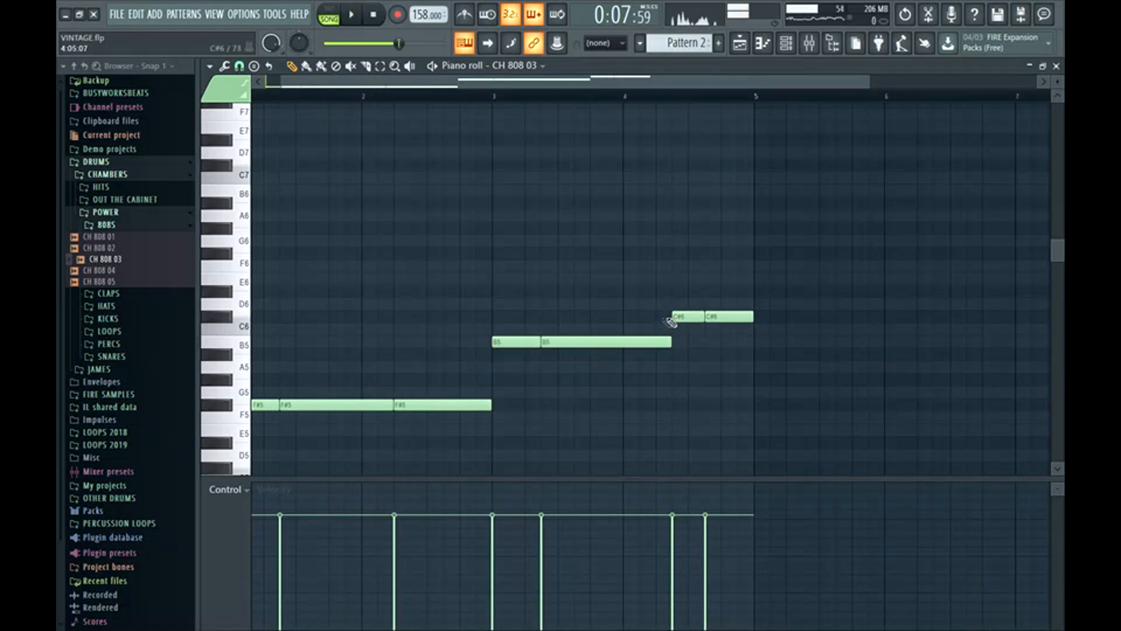
mouse_move(684, 317)
left_mouse_down()
mouse_move(667, 320)
mouse_move(682, 317)
left_mouse_up()
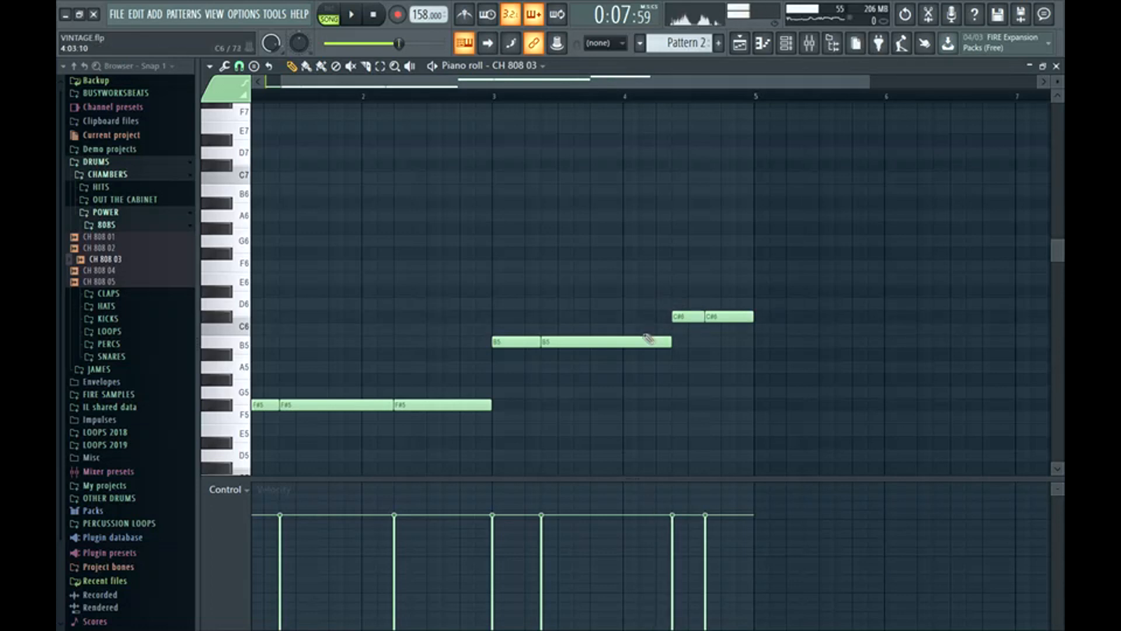
key("space")
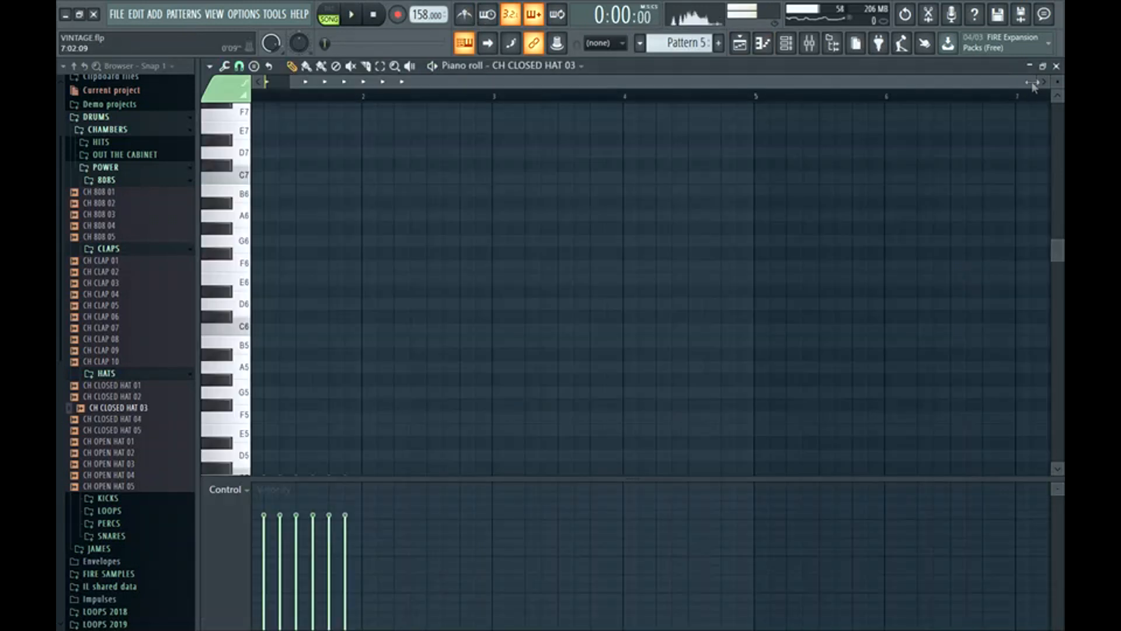
Step: Program CH CLOSED HAT 03 in Pattern 6 with a hit on every second step plus an extra one on step 6
left_click_drag(1032, 82, 315, 191)
scroll(374, 196, "down", 3)
key("space")
scroll(713, 325, "down", 5)
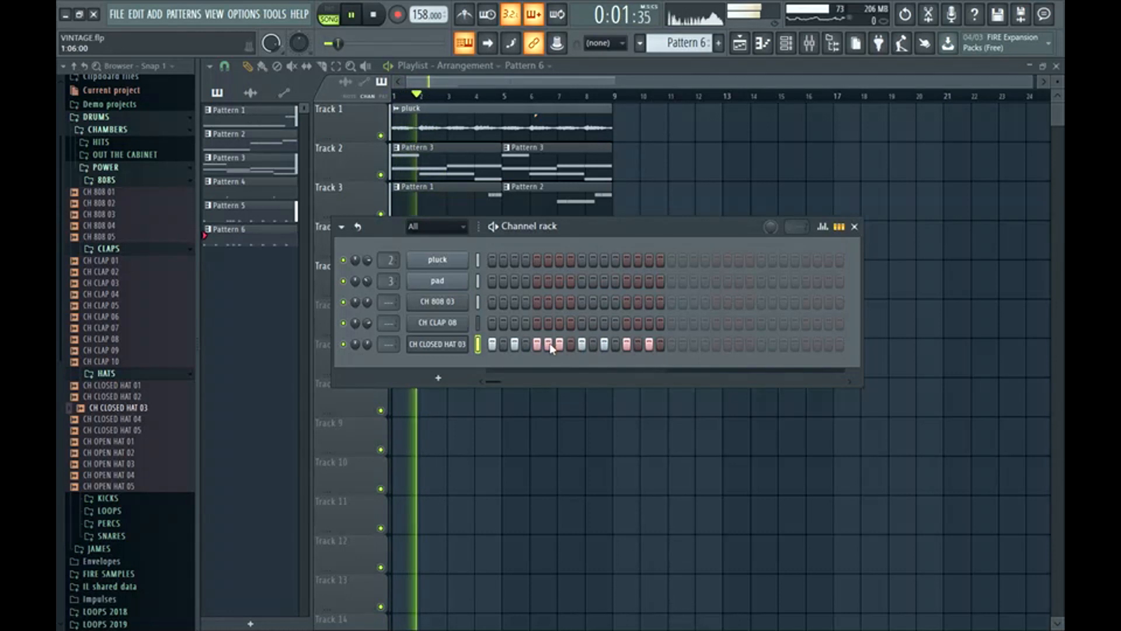
Step: In a new closed-hat pattern, set the snap to 1/3 step and add two quick C5 hits right after beat 4
key("F6")
key("F4")
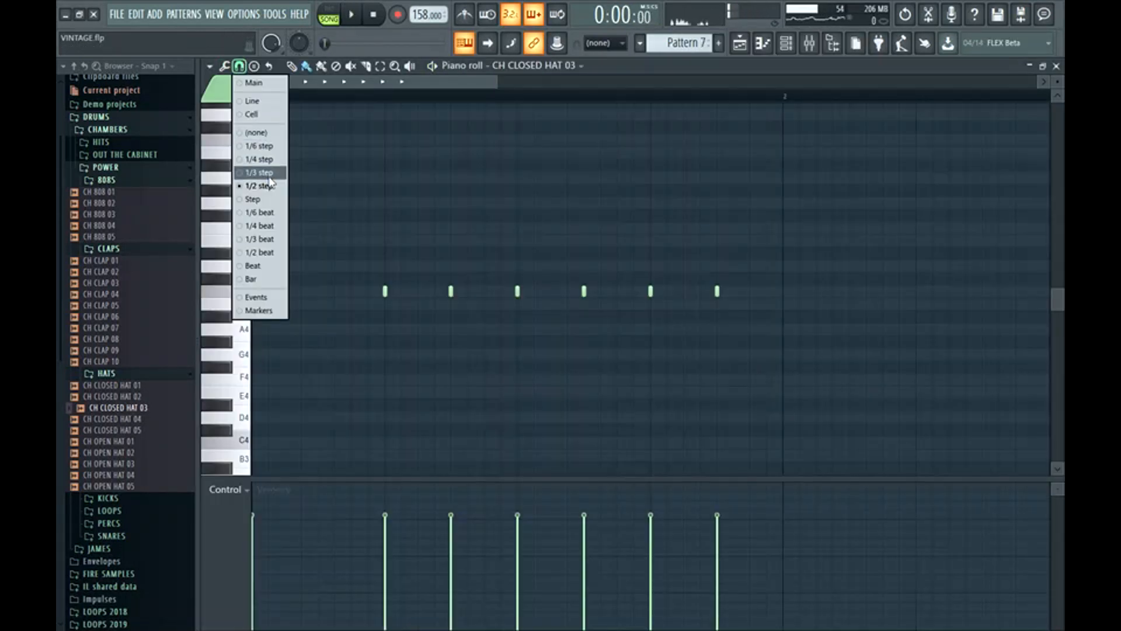
left_click(270, 175)
key("space")
left_click(661, 290)
left_click(672, 290)
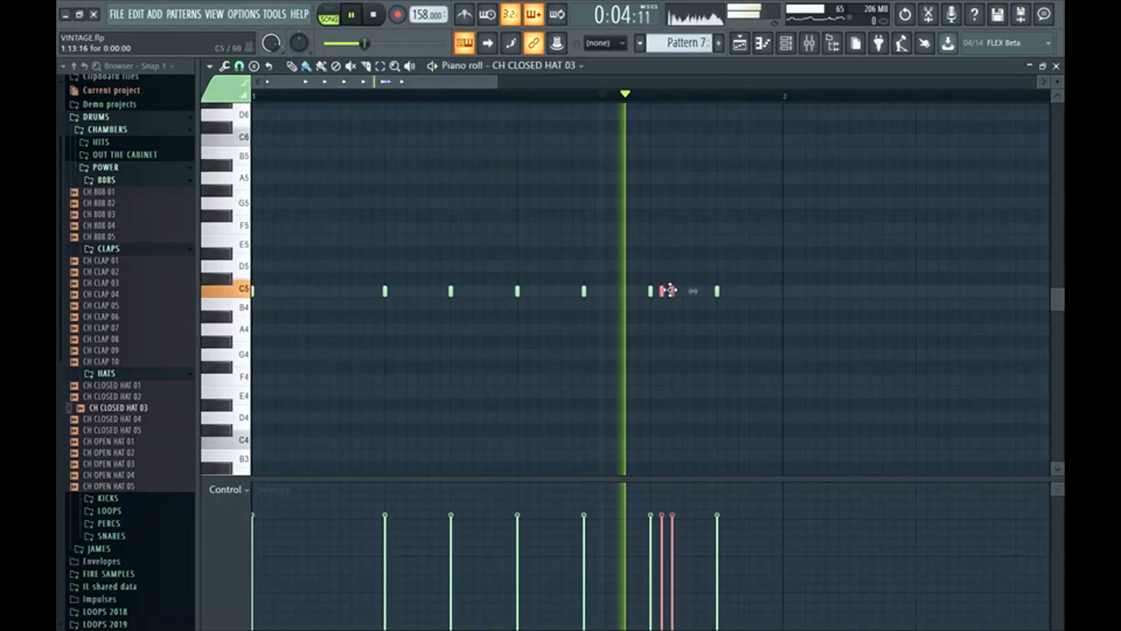
Step: Lower the two quick hat hits after beat 4 to B4 and A#4 and play the roll back
key("space")
left_click(670, 290)
mouse_move(669, 290)
left_mouse_down()
mouse_move(671, 315)
mouse_move(661, 303)
left_mouse_up()
key("space")
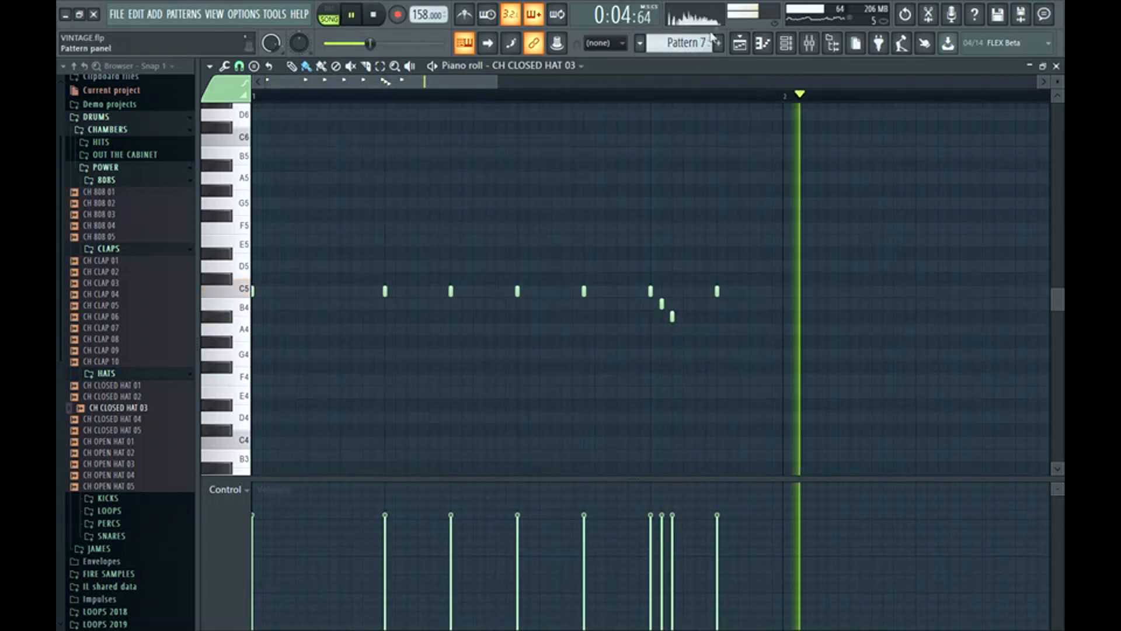
key("space")
Step: Build another closed-hat variation in Pattern 8 with low F4 hits around beats 3 and 4
left_click(739, 43)
left_click(718, 43)
left_click(488, 290)
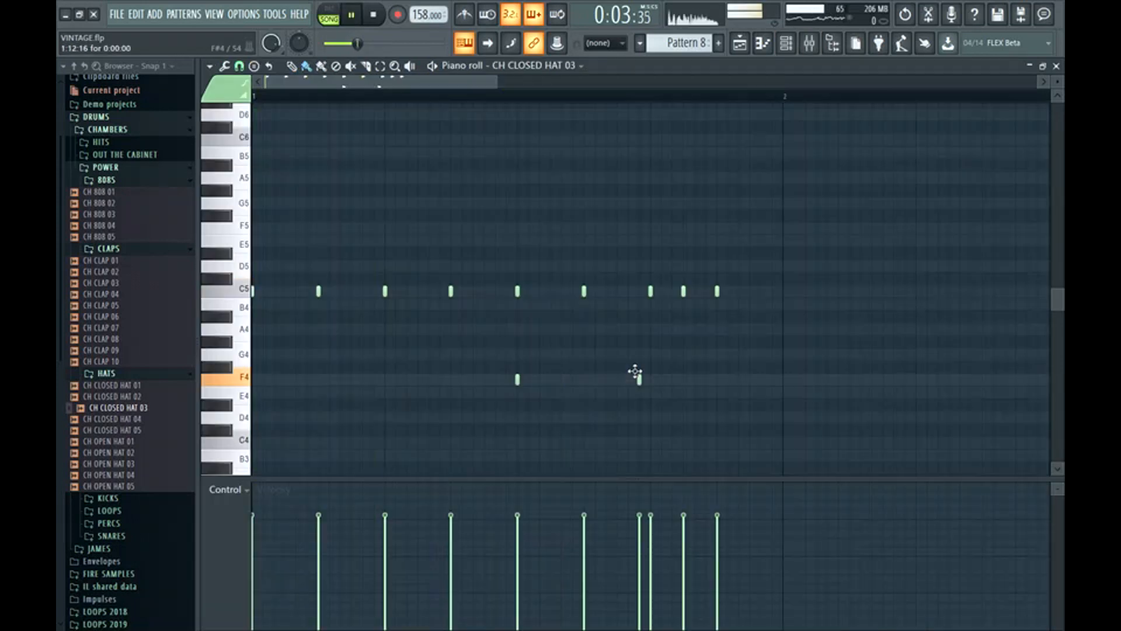
left_click_drag(635, 373, 649, 372)
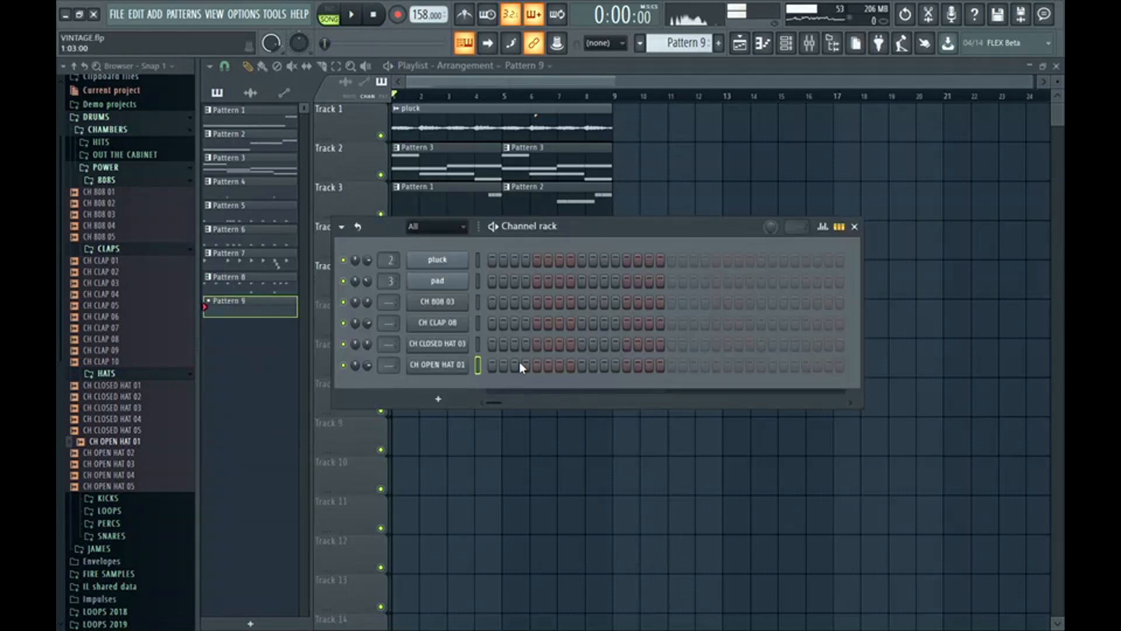
Step: Add a CH OPEN HAT 01 hit to Pattern 9 and play the song to check it
left_click(492, 365)
key("space")
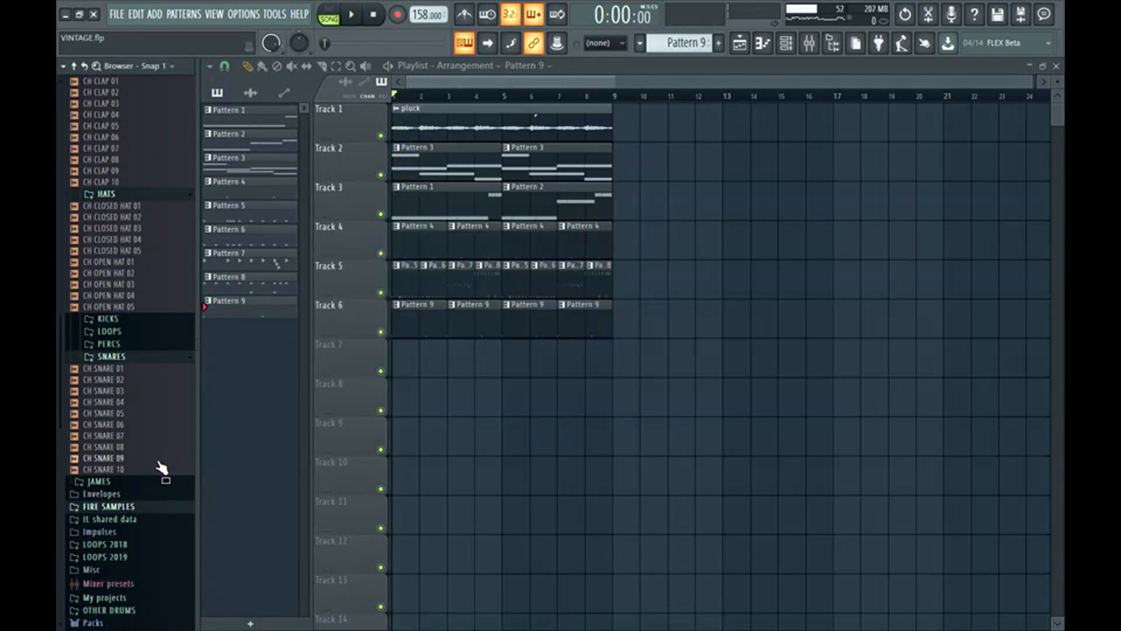
Step: In new Pattern 10, program CH SNARE 02 hits on steps 3 and 23 while the song plays
key("F4")
left_click(785, 43)
left_click(514, 386)
key("space")
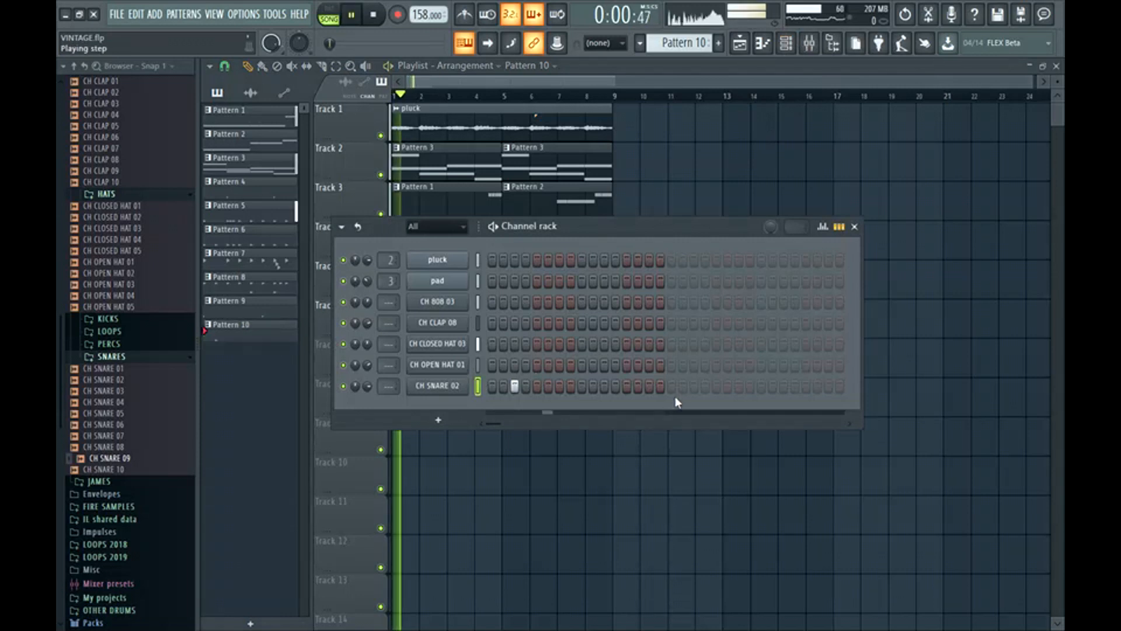
left_click(738, 386)
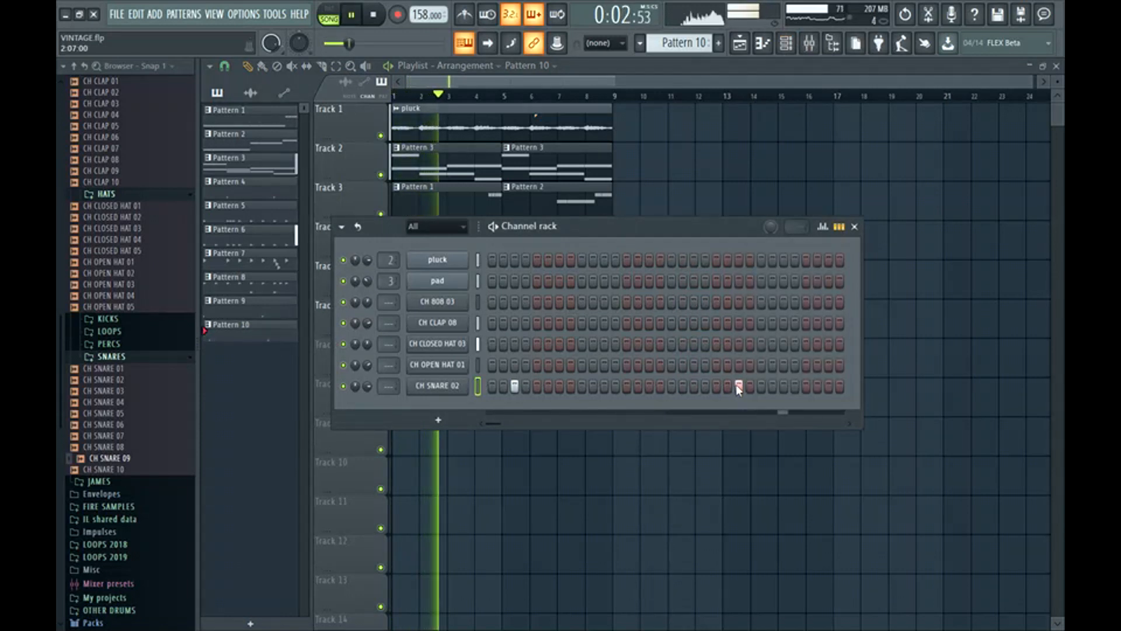
Step: Create Pattern 11 and place it on Track 7 at bar 3, right after Pattern 10
left_click(718, 43)
left_click(735, 60)
left_click(785, 42)
left_click(454, 359)
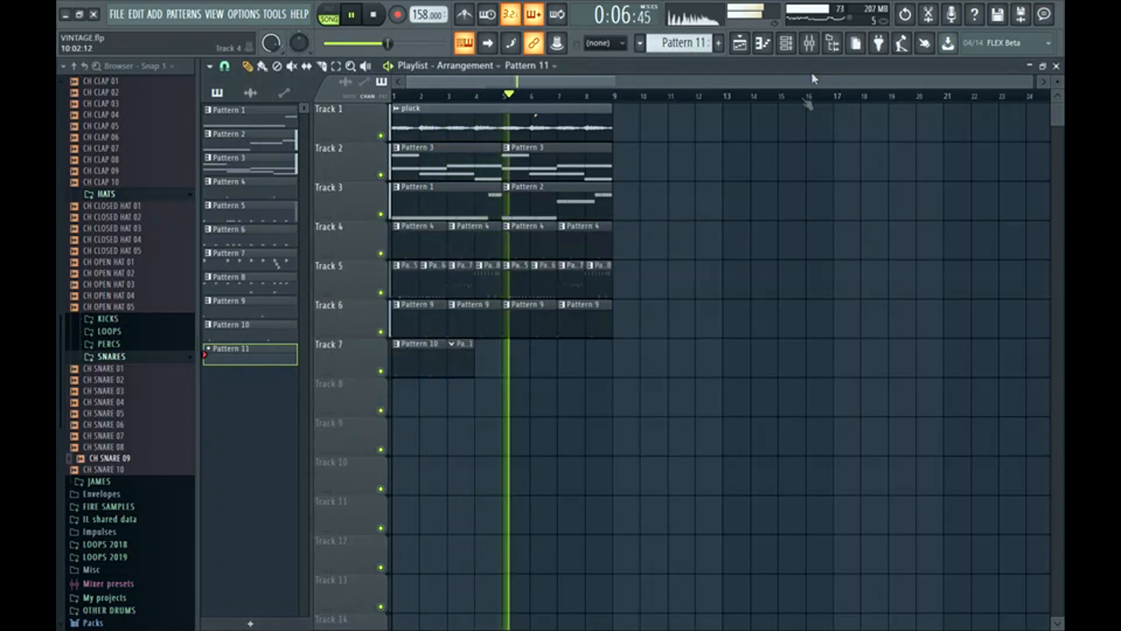
Step: Program CH SNARE 02 on steps 15 and 19 of Pattern 11 and duplicate the Track 7 clips to fill bars 5 to 8
left_click(785, 42)
left_click(649, 386)
left_click(695, 387)
left_click(785, 43)
key("ctrl+b")
left_click(525, 400)
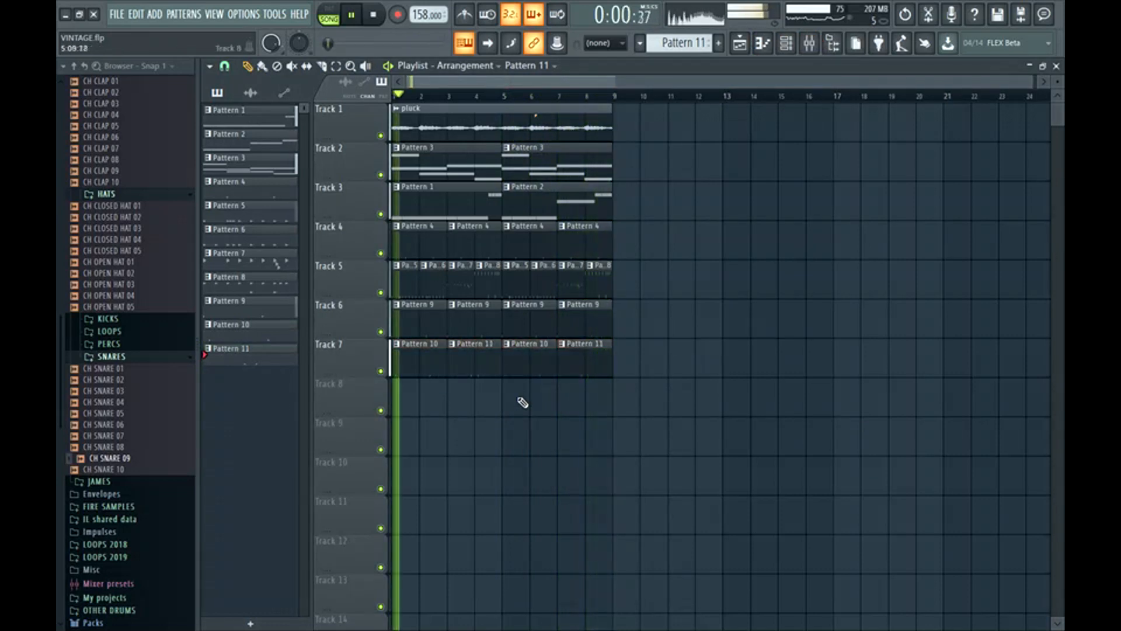
Step: Stop playback and load the CH PERC 09 sample as a new channel below the snare
left_click(785, 43)
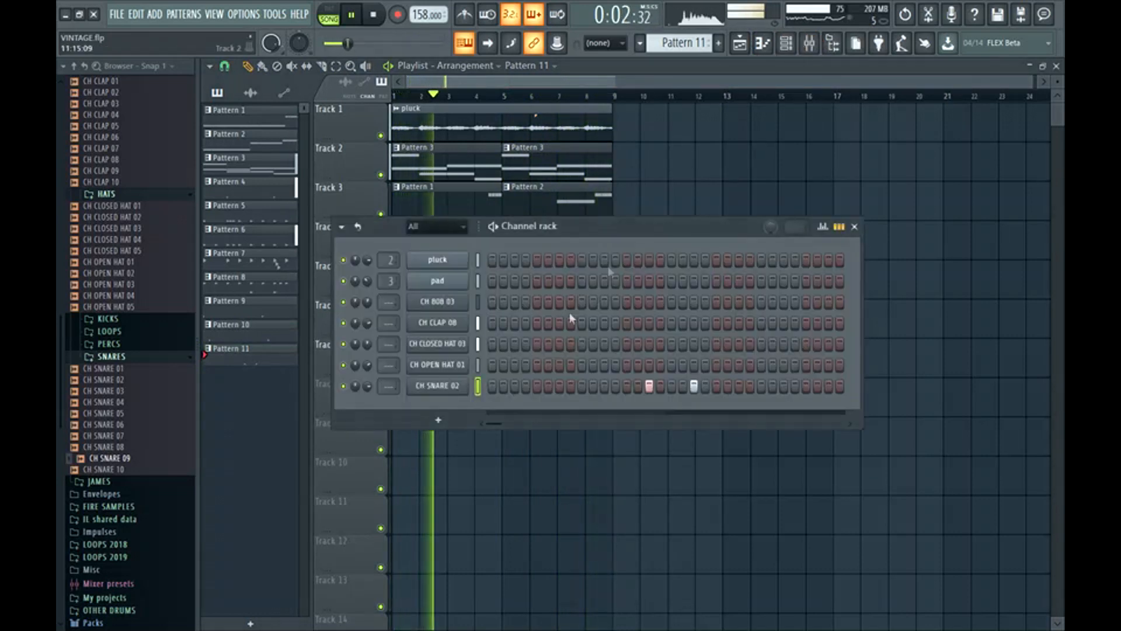
left_click(421, 387)
key("space")
left_click(274, 174)
left_click(423, 446)
right_click(409, 428)
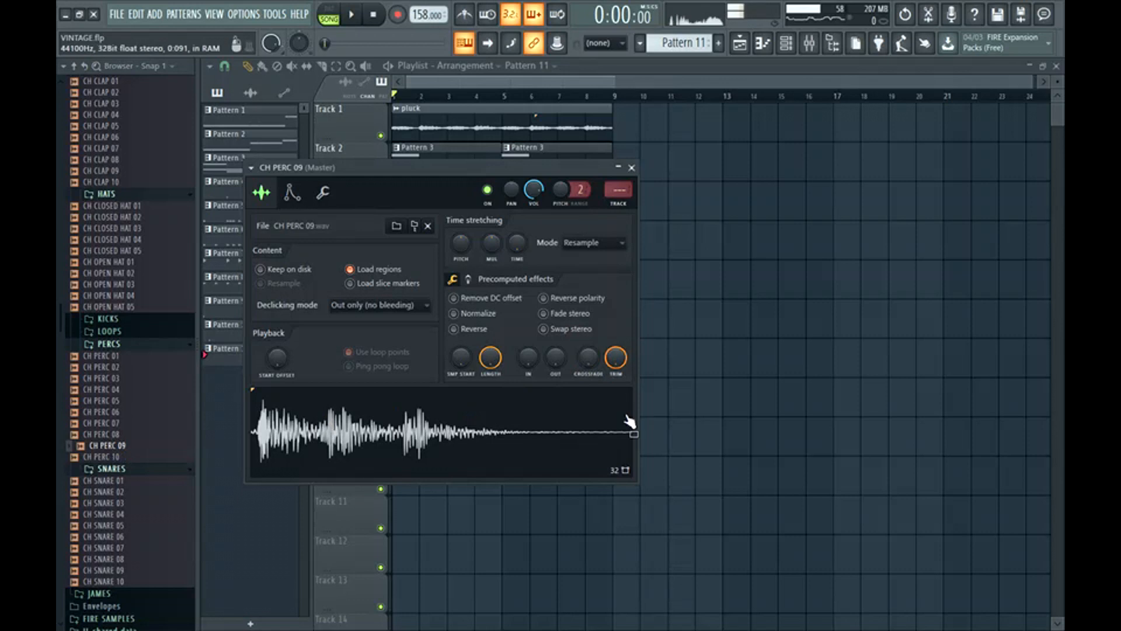
Step: Create Pattern 12 for the CH PERC 09 hit and place it on Track 8 at bars 4 and 8
left_click(718, 46)
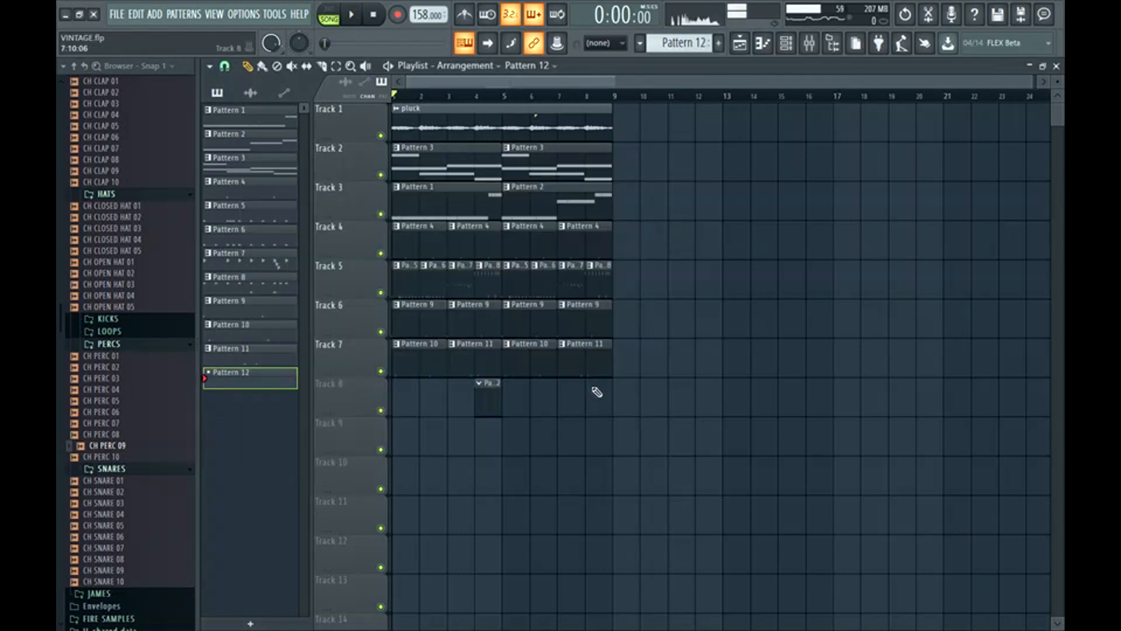
left_click(597, 390)
left_click(785, 47)
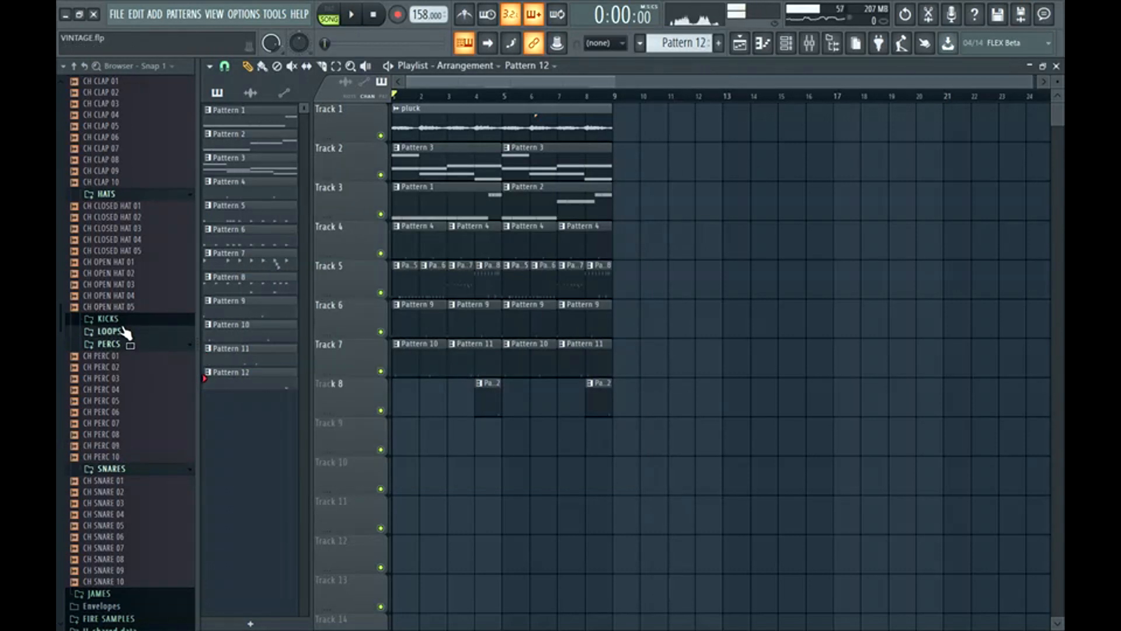
Step: Program CH KICK 04 in Pattern 15 with hits on steps 1, 7, 21 and 27, checking it in playback
key("space")
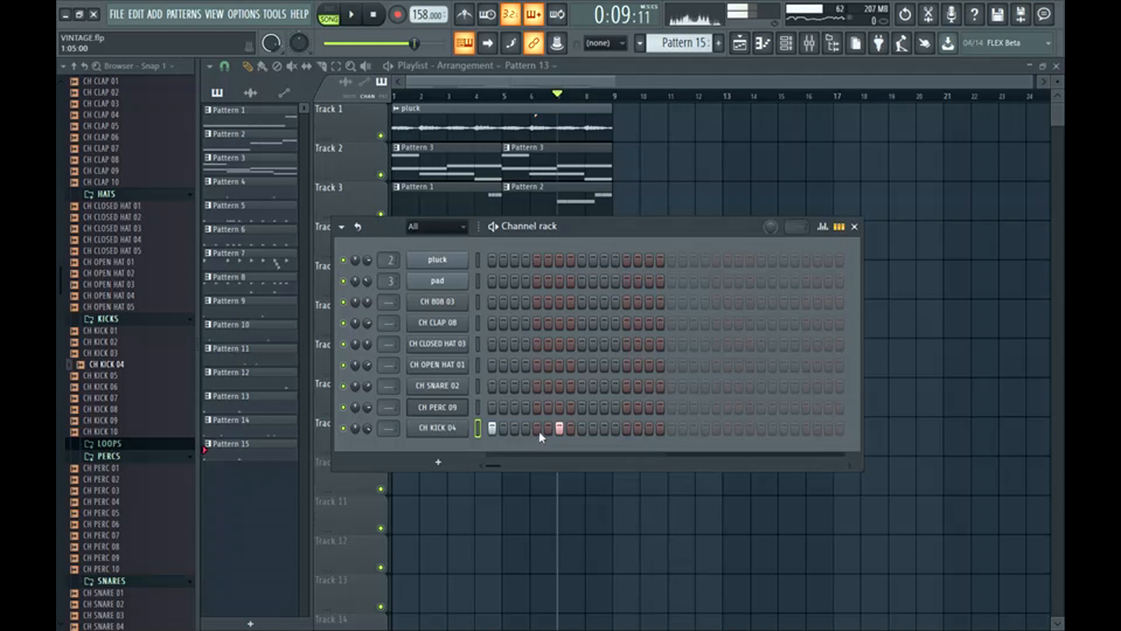
key("space")
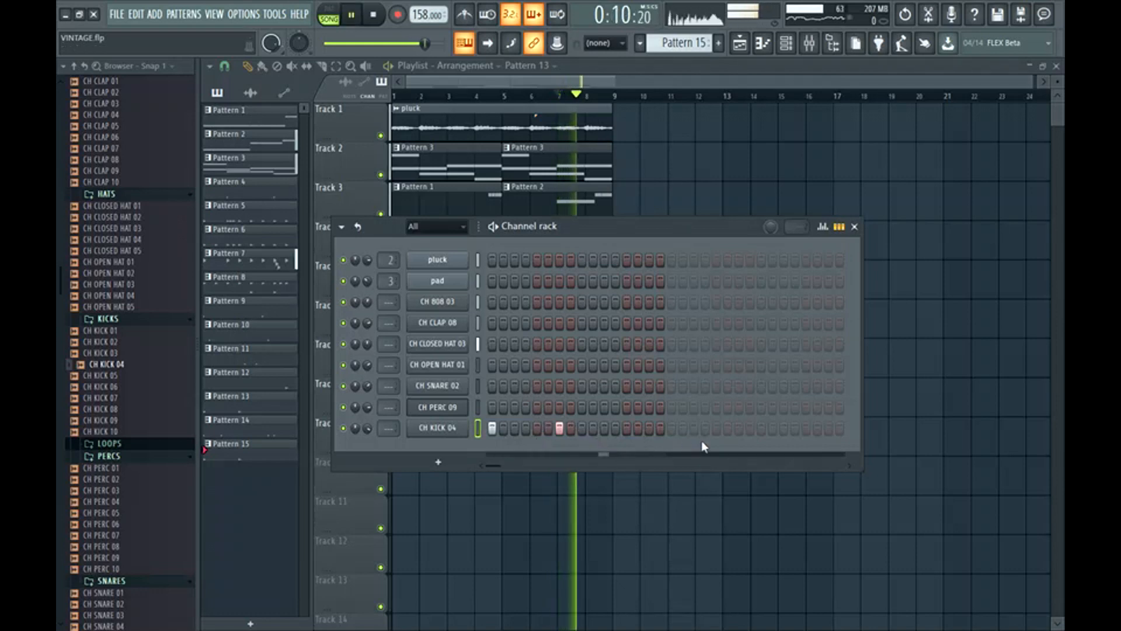
key("space")
left_click(717, 429)
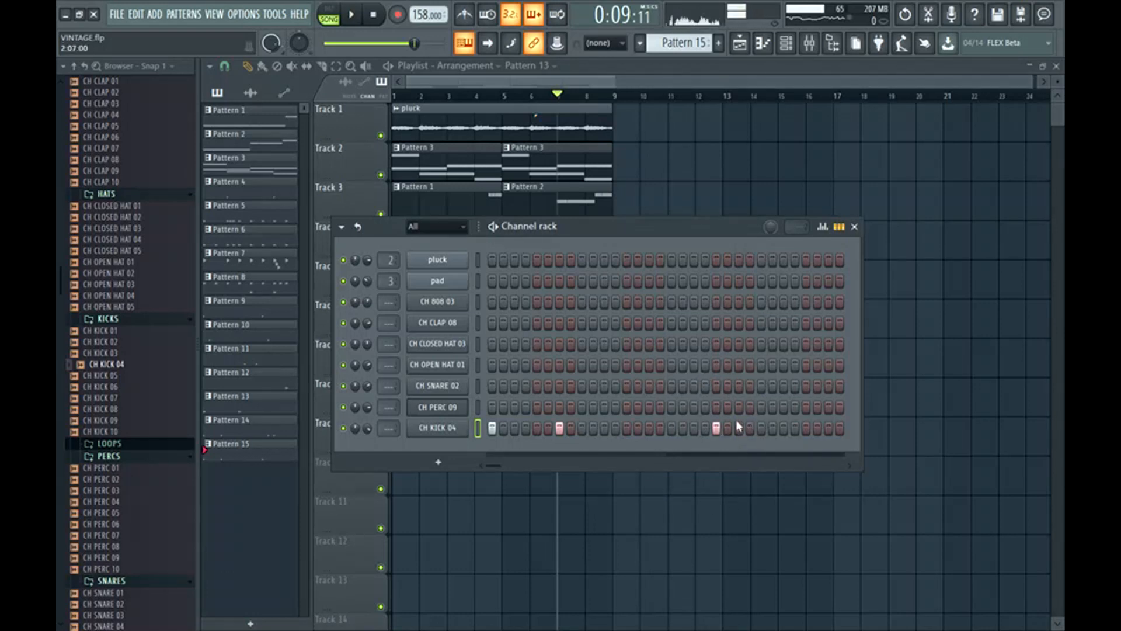
left_click(784, 428)
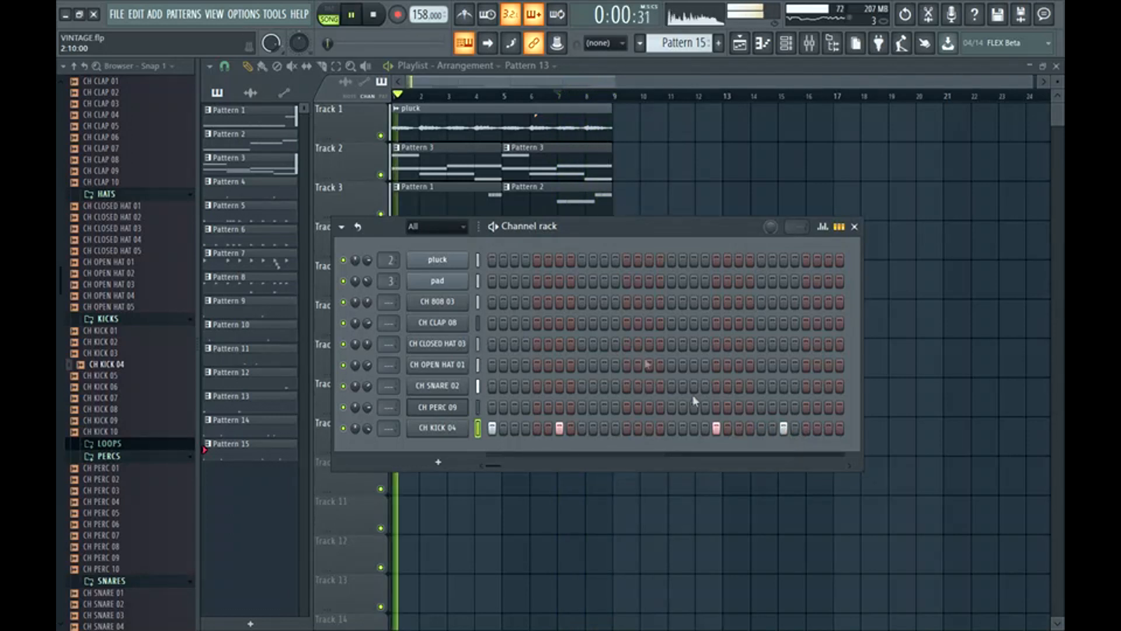
key("space")
Step: Load Fruity Parametric EQ 2 into effect slot 2 of mixer Insert 4, below HalfTime
key("F9")
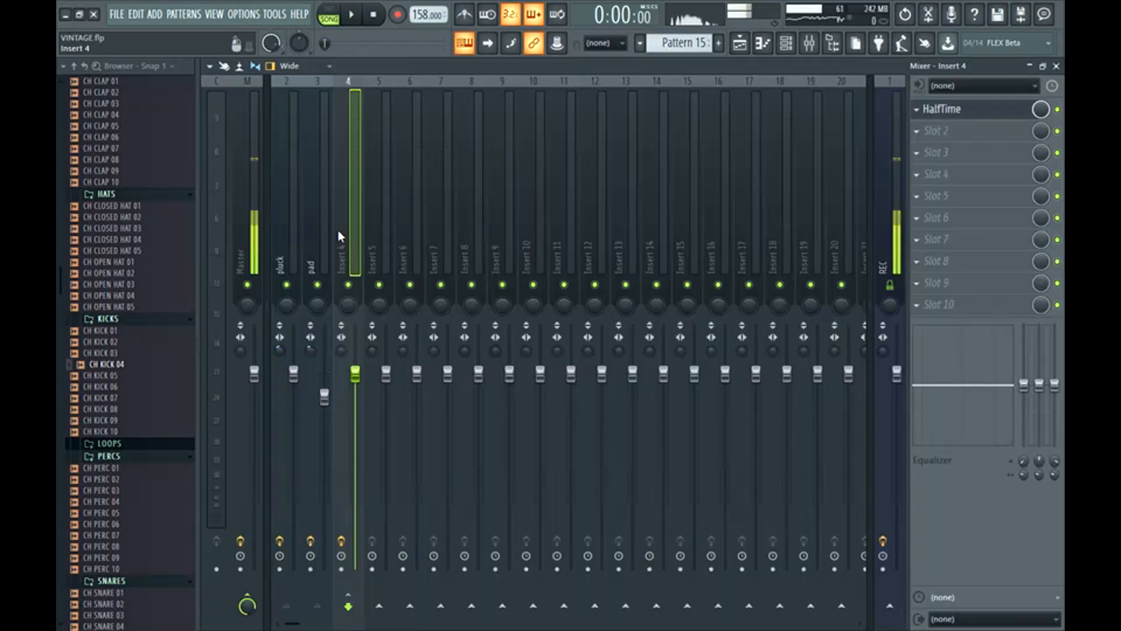
left_click(285, 249)
left_click(318, 237)
left_click(344, 233)
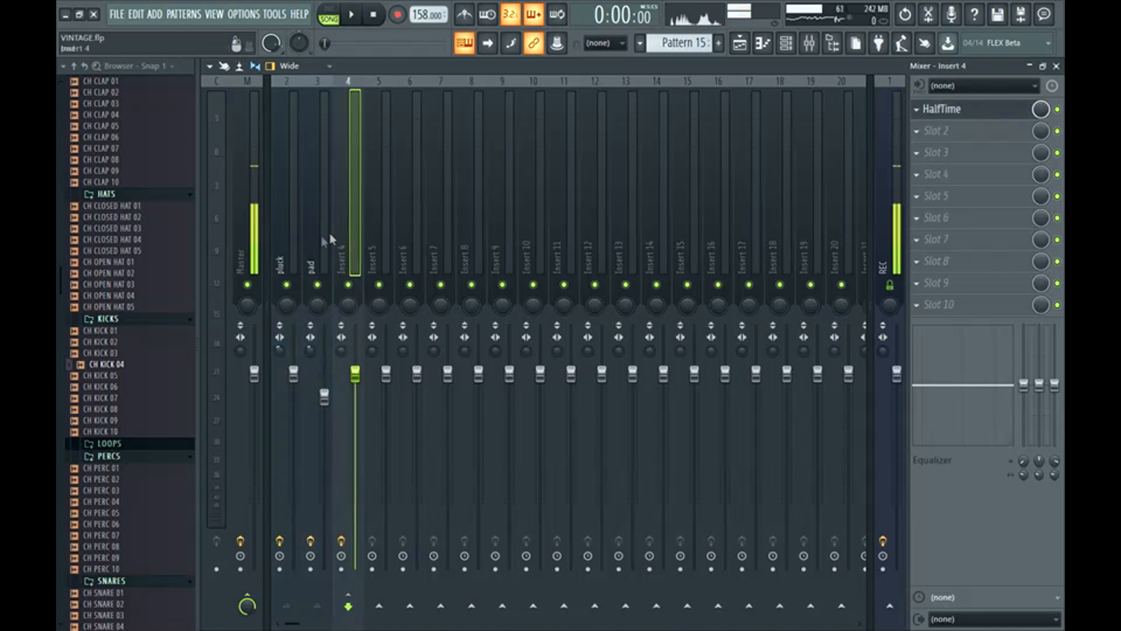
left_click(931, 130)
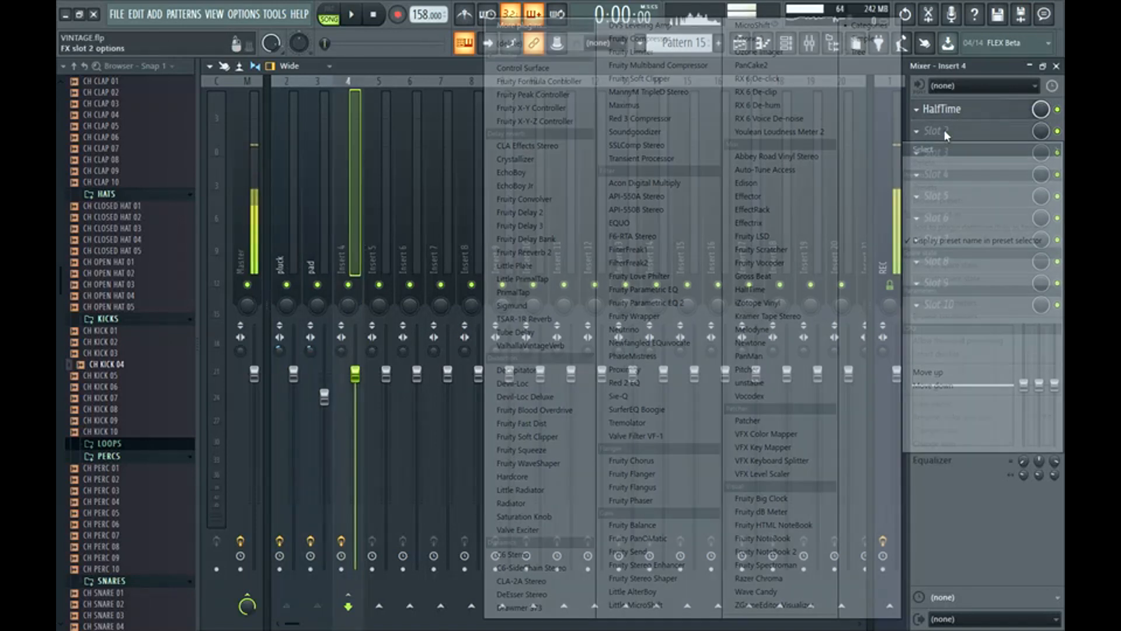
left_click(668, 306)
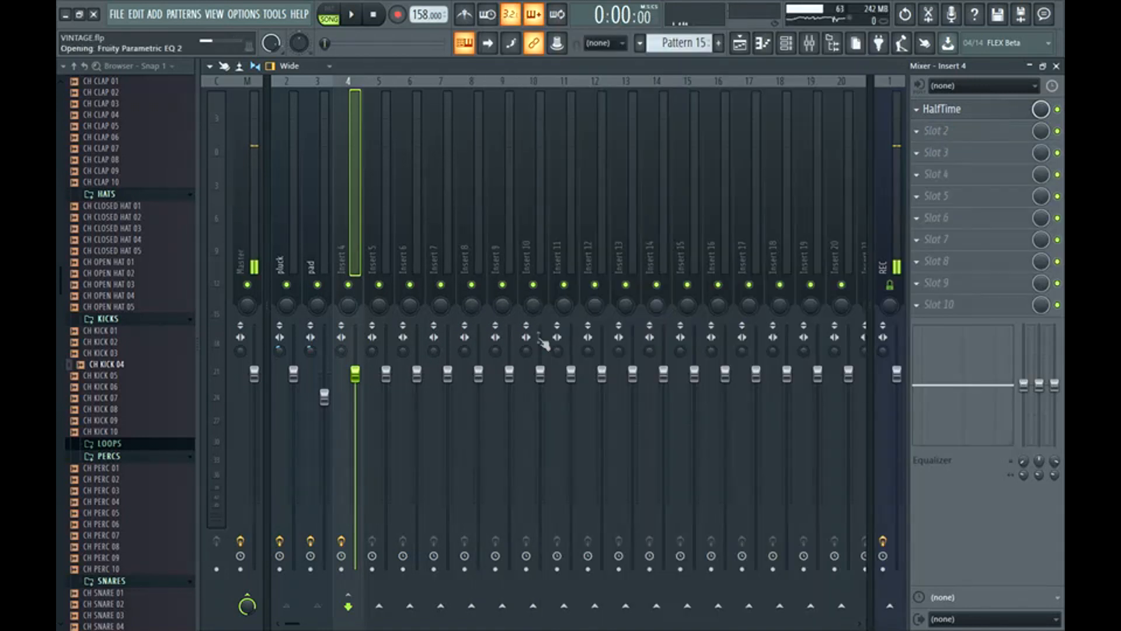
Step: Turn band 1 of the parametric EQ into a high-pass cut that removes the low end, and close the EQ
right_click(328, 298)
left_click(377, 348)
left_click_drag(328, 299, 371, 345)
left_click(701, 186)
Step: Create an automation clip for HalfTime's mute state and extend it to bar 17 on Track 10
right_click(1057, 108)
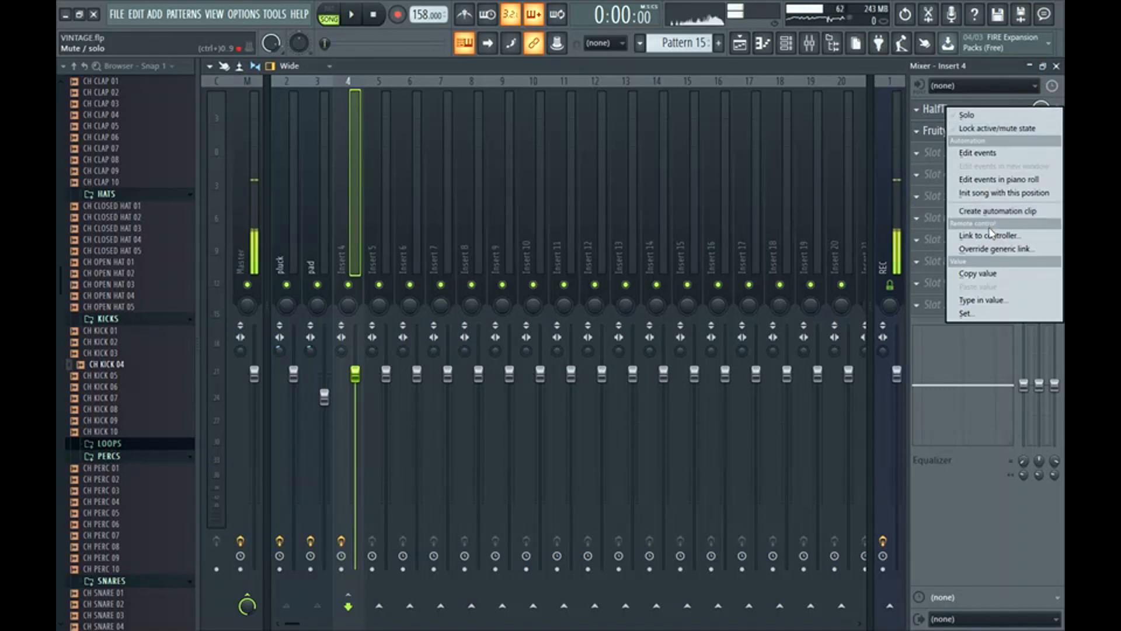
left_click(988, 214)
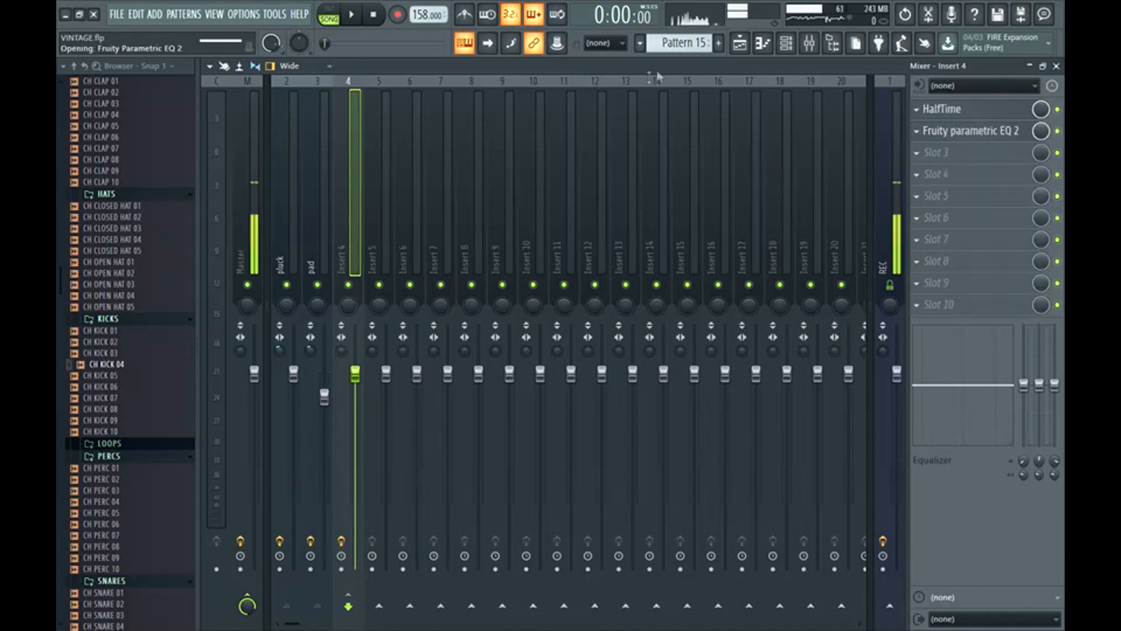
left_click_drag(611, 457, 825, 454)
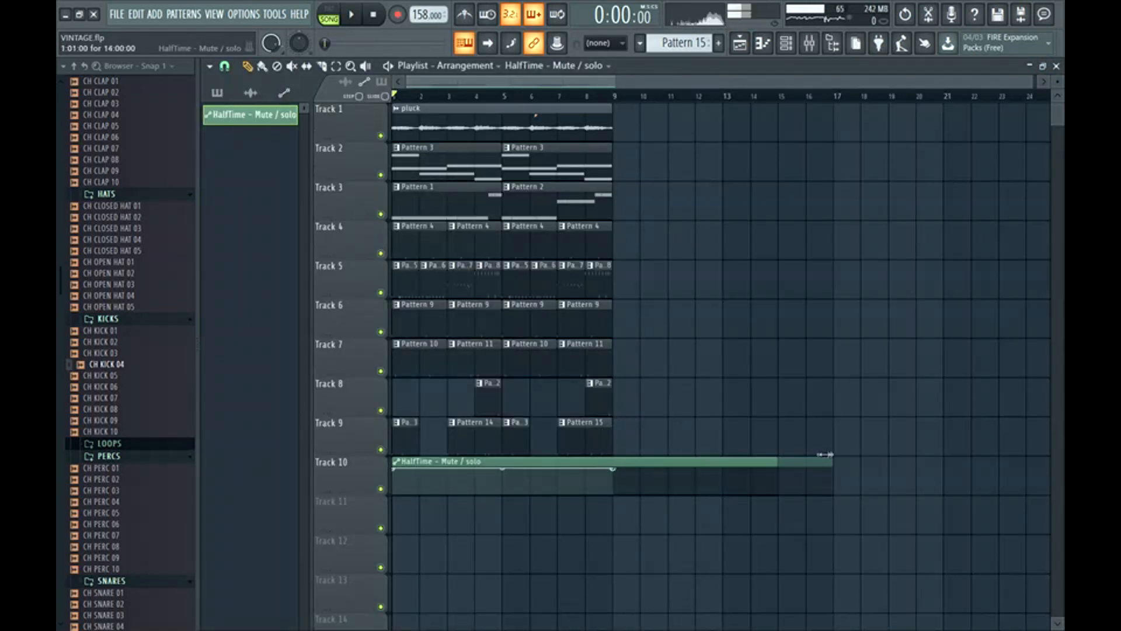
Step: Shape the HalfTime automation to stay at minimum until bar 9, jump to maximum there and hold to bar 17
left_click_drag(612, 468, 612, 493)
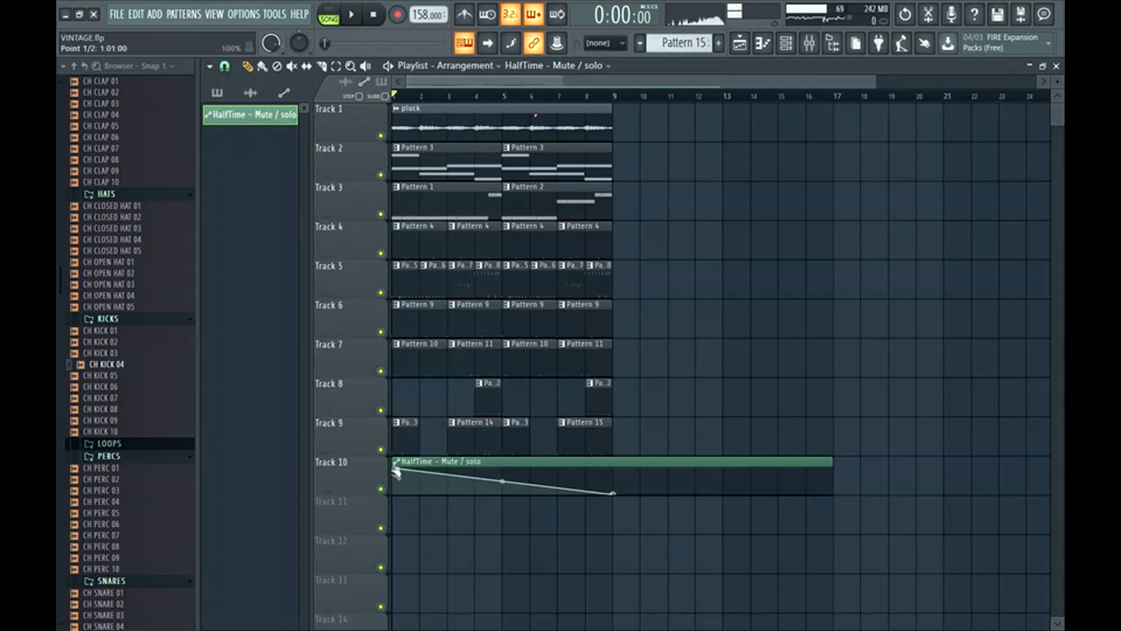
left_click_drag(396, 471, 386, 546)
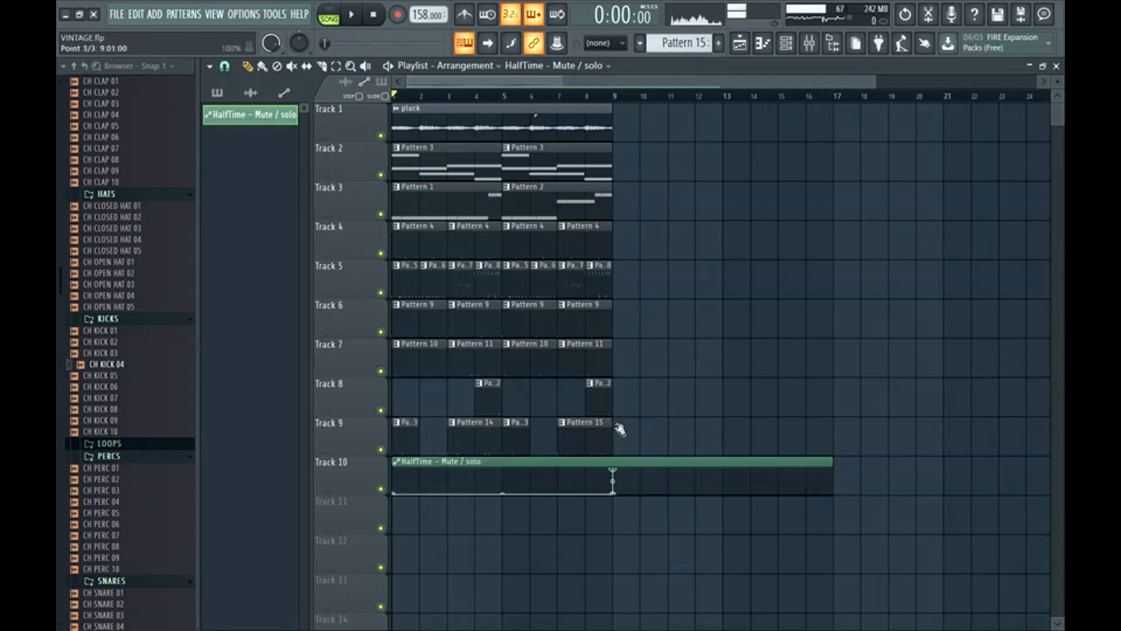
left_click_drag(828, 483, 836, 438)
left_click_drag(872, 533, 581, 450)
Step: Shift the high-pass cutoff of Insert 4's parametric EQ slightly lower and play the arrangement from the start
key("F9")
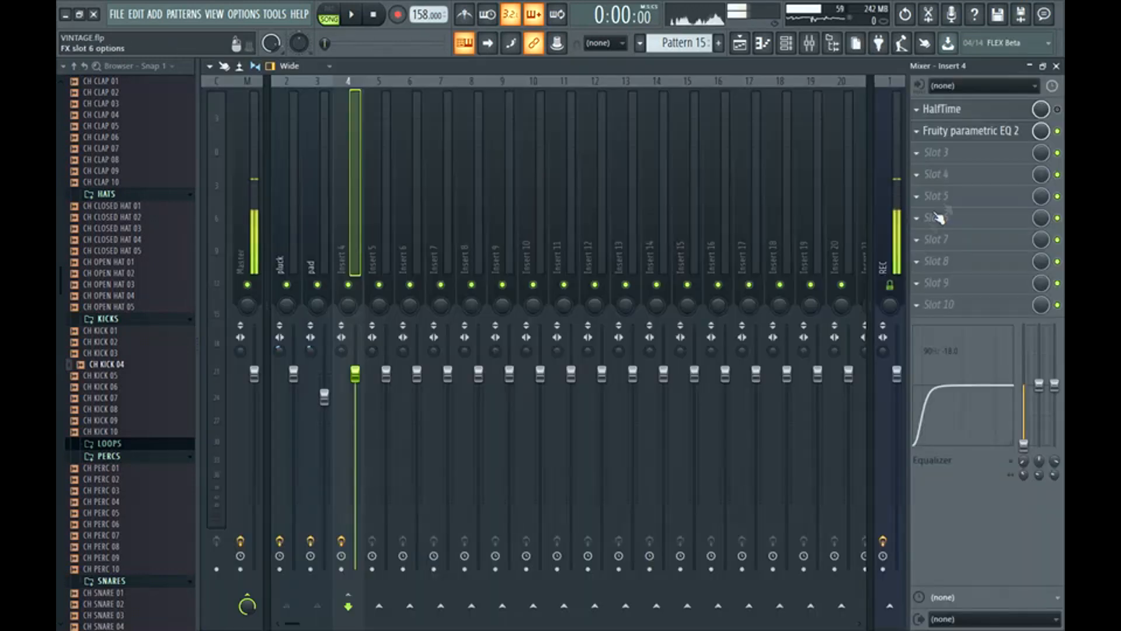
left_click(969, 131)
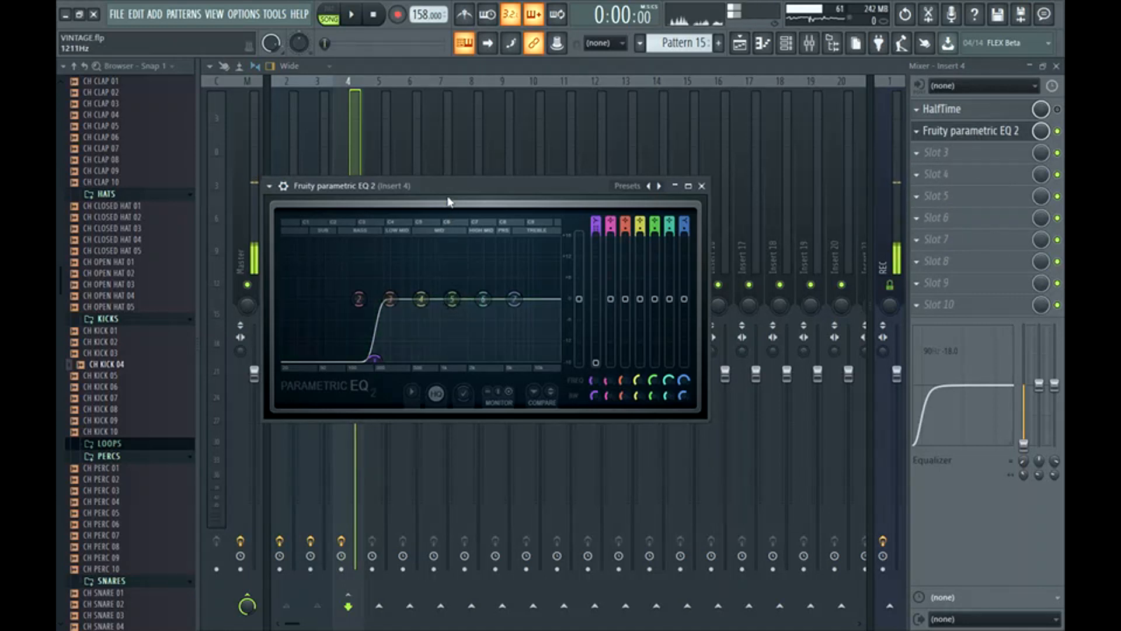
left_click_drag(374, 358, 364, 358)
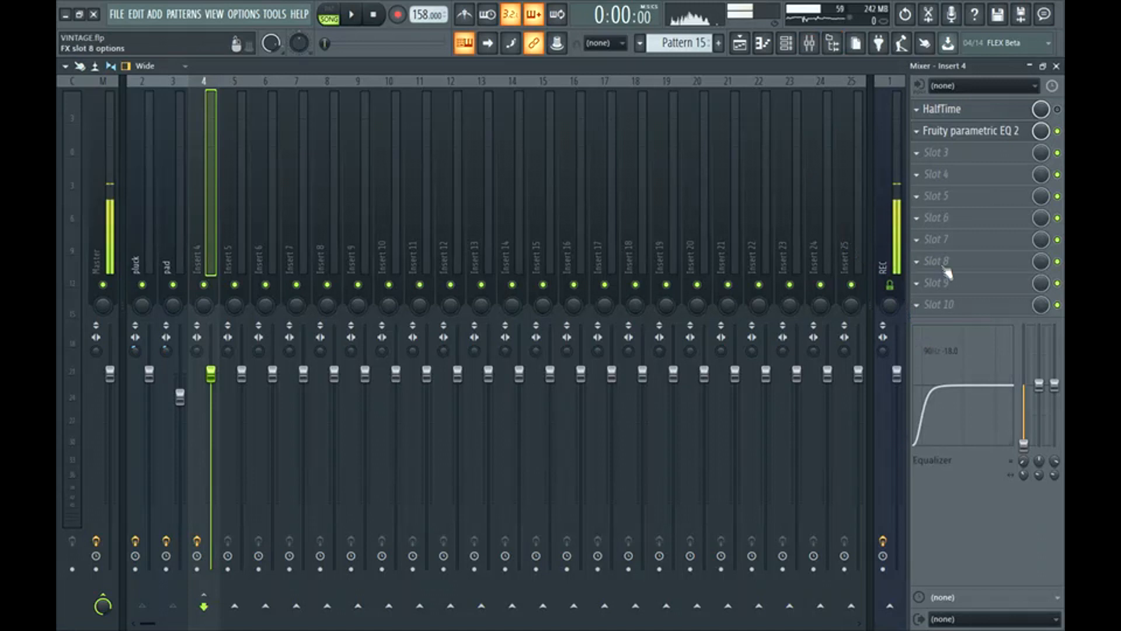
key("F5")
key("space")
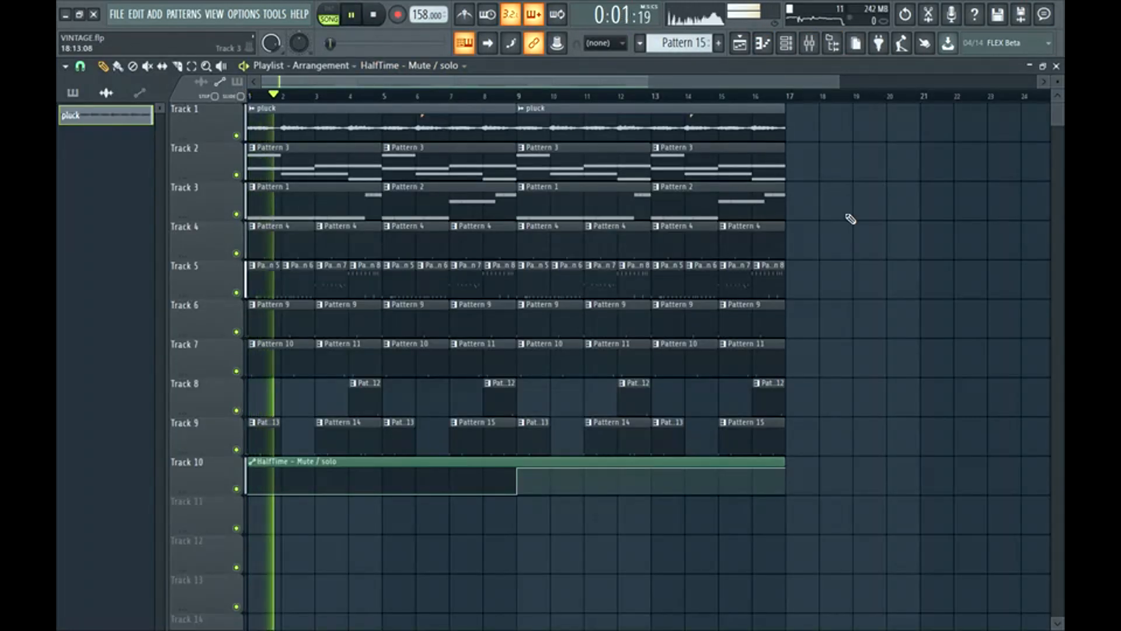